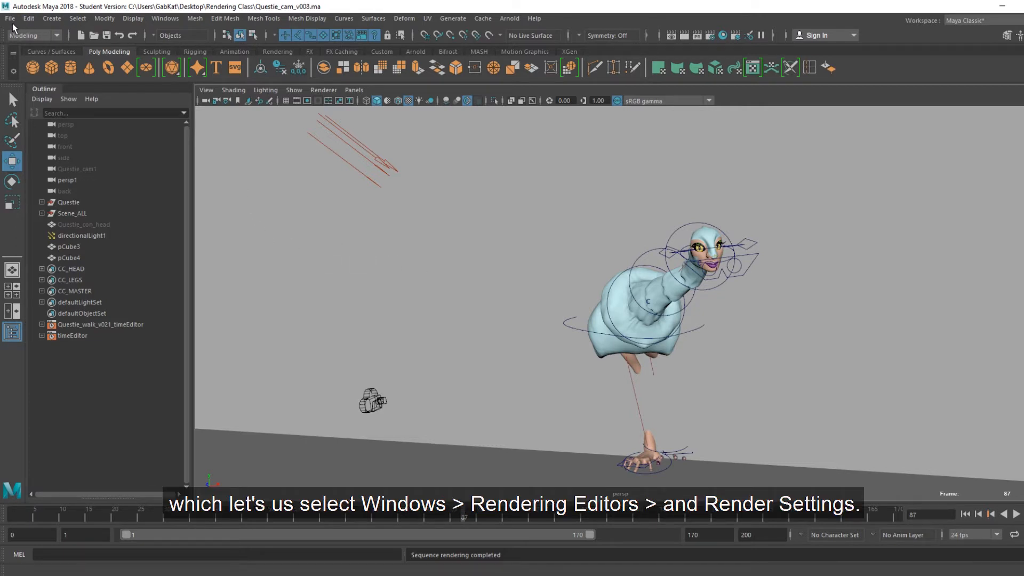
# - Open the Render Settings and choose Arnold Renderer as the renderer to use
pyautogui.click(166, 18)
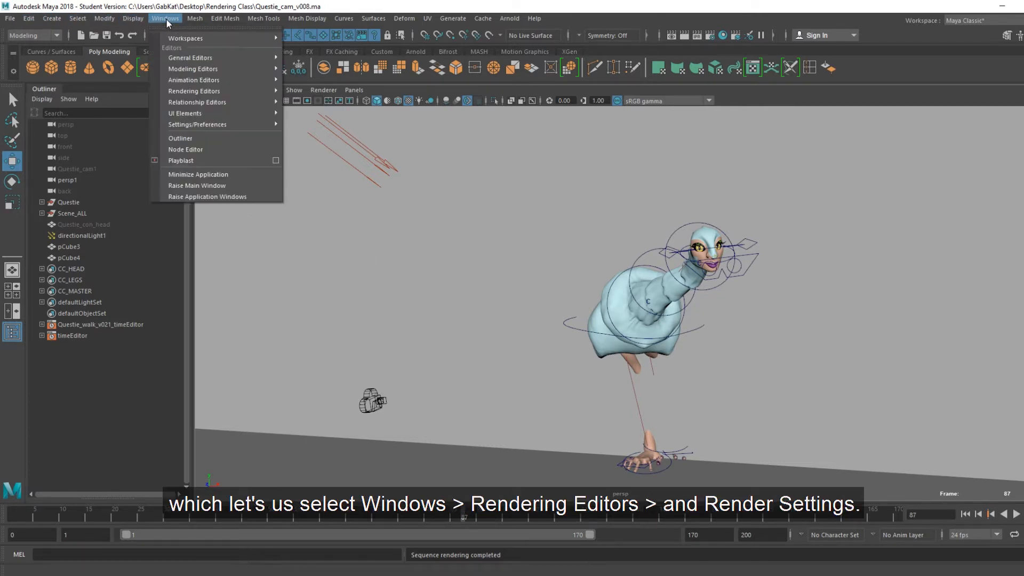
pyautogui.moveTo(215, 92)
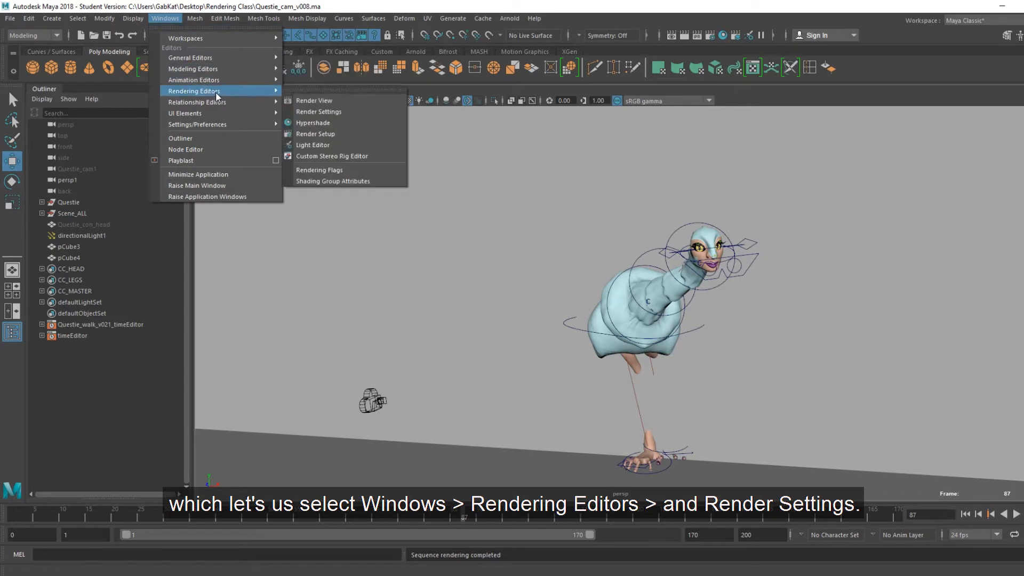
pyautogui.click(321, 114)
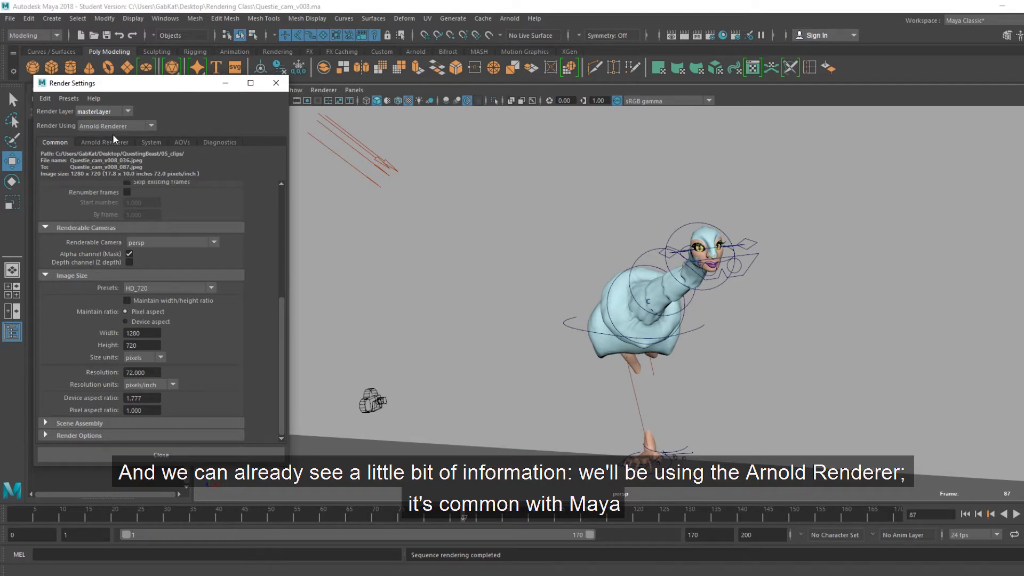
pyautogui.click(153, 126)
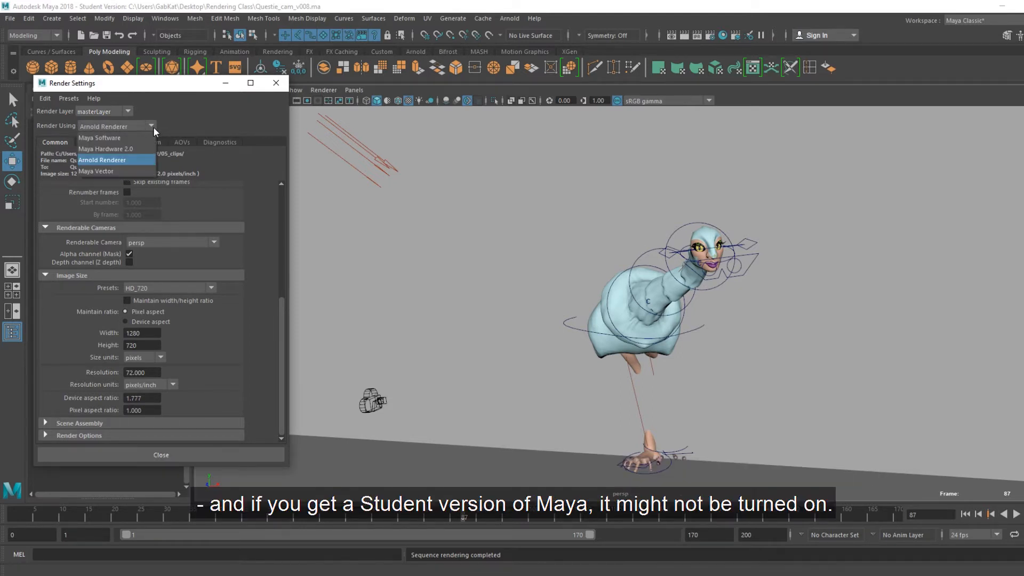
pyautogui.click(130, 159)
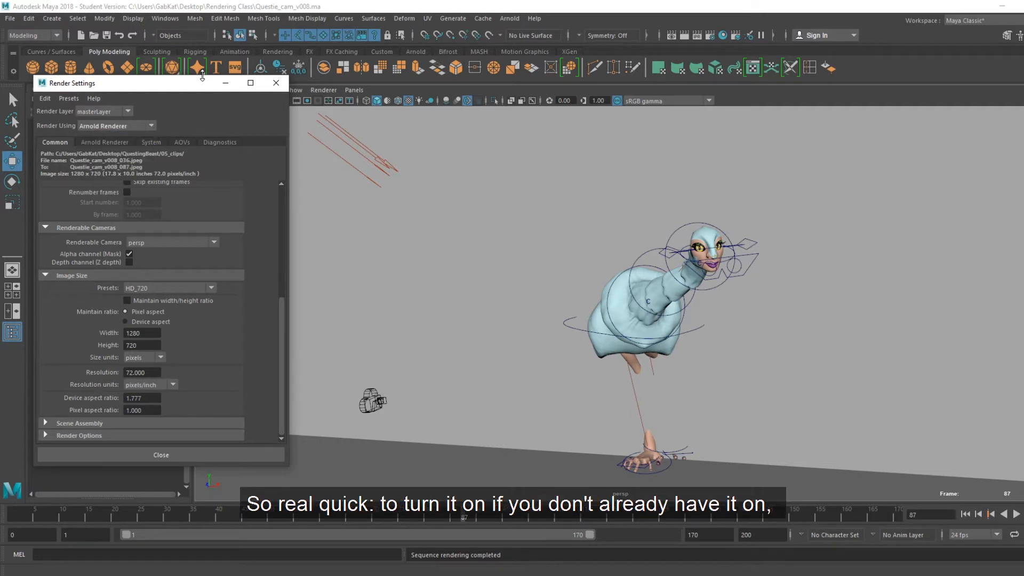
pyautogui.moveTo(163, 90); pyautogui.dragTo(166, 119)
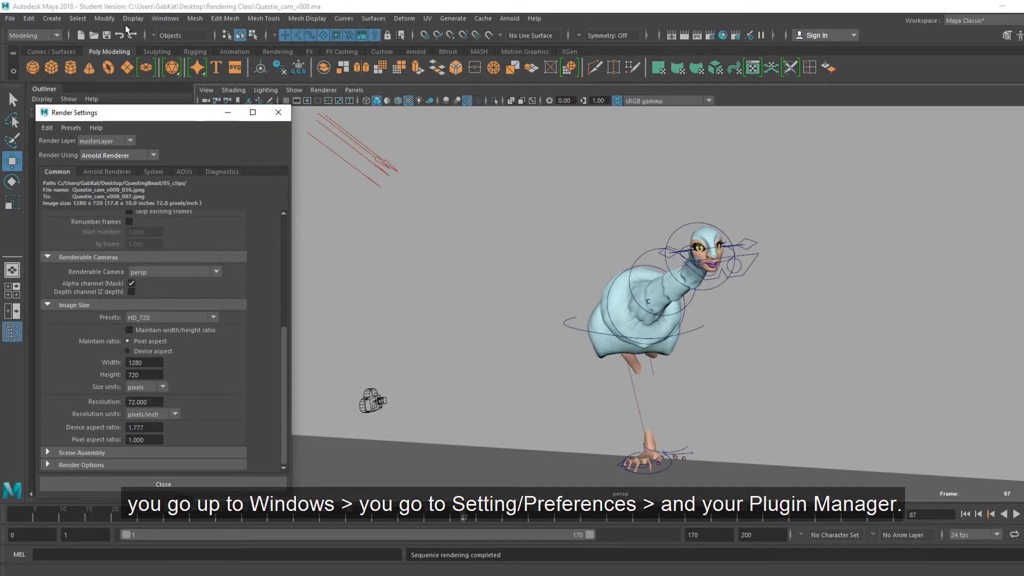
# - Check in the Plug-in Manager whether the mtoa.mll plug-in is loaded and set to auto load
pyautogui.click(157, 19)
pyautogui.moveTo(188, 125)
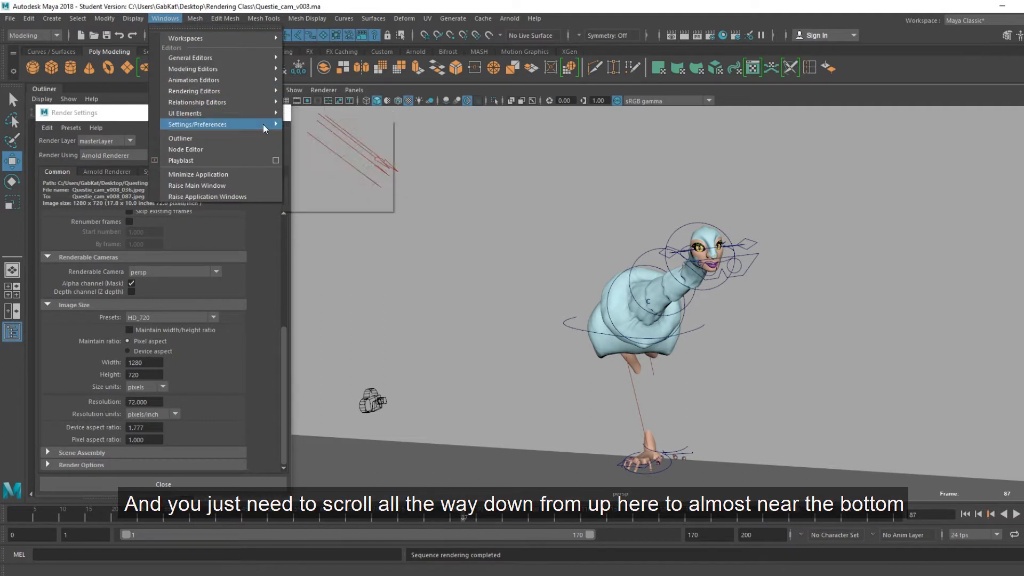
pyautogui.click(323, 206)
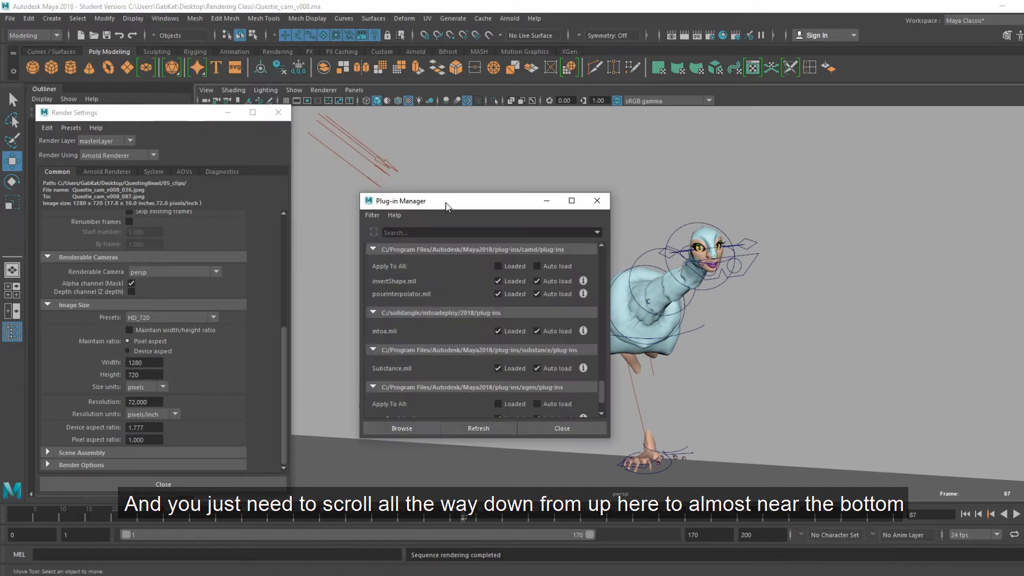
pyautogui.scroll(-3, 443, 219)
pyautogui.scroll(8, 443, 219)
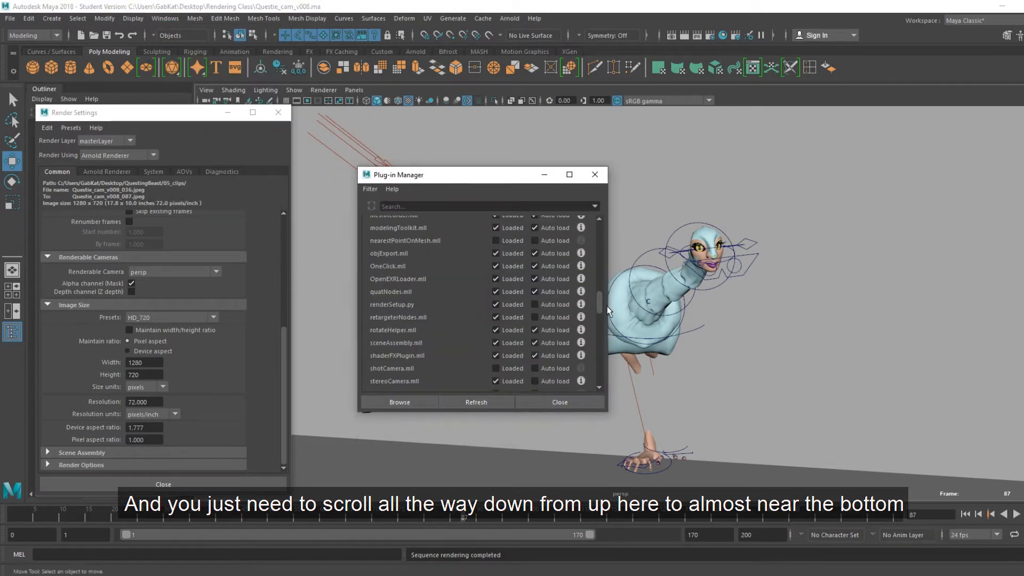
pyautogui.moveTo(601, 306); pyautogui.dragTo(601, 363)
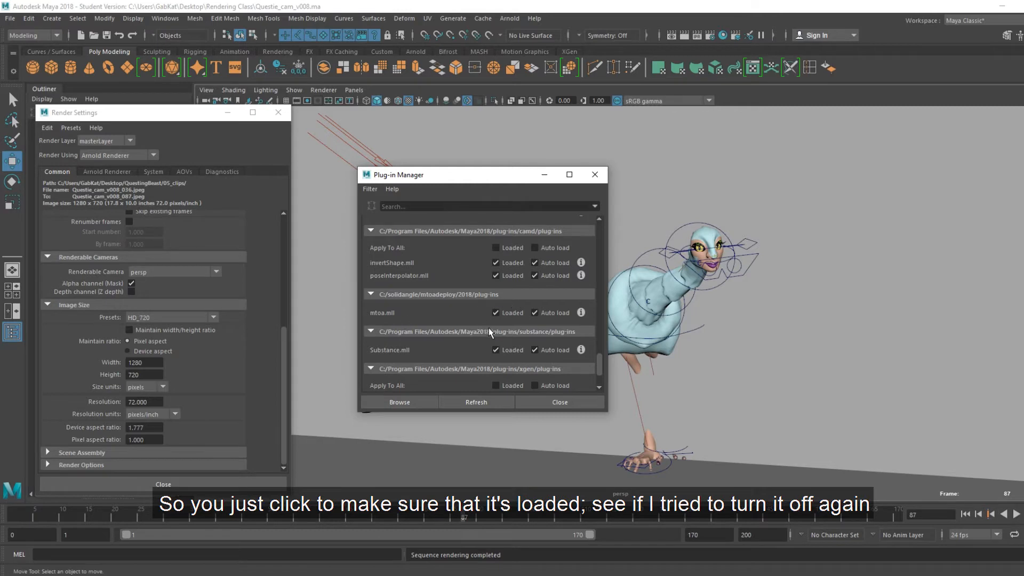
# - Try to unload the mtoa.mll plug-in, cancel the unloading and close the Plug-in Manager
pyautogui.click(496, 313)
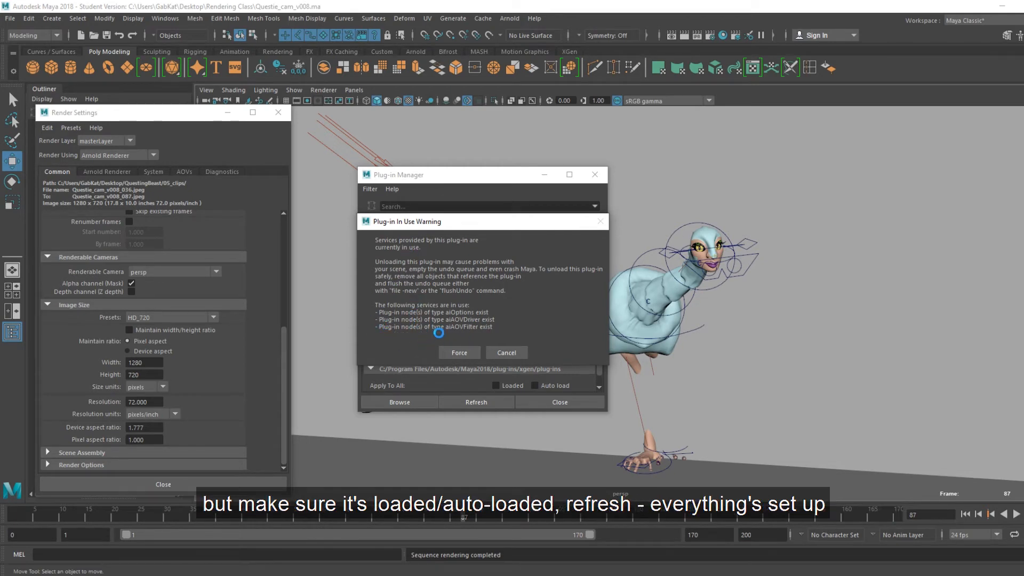
pyautogui.click(507, 352)
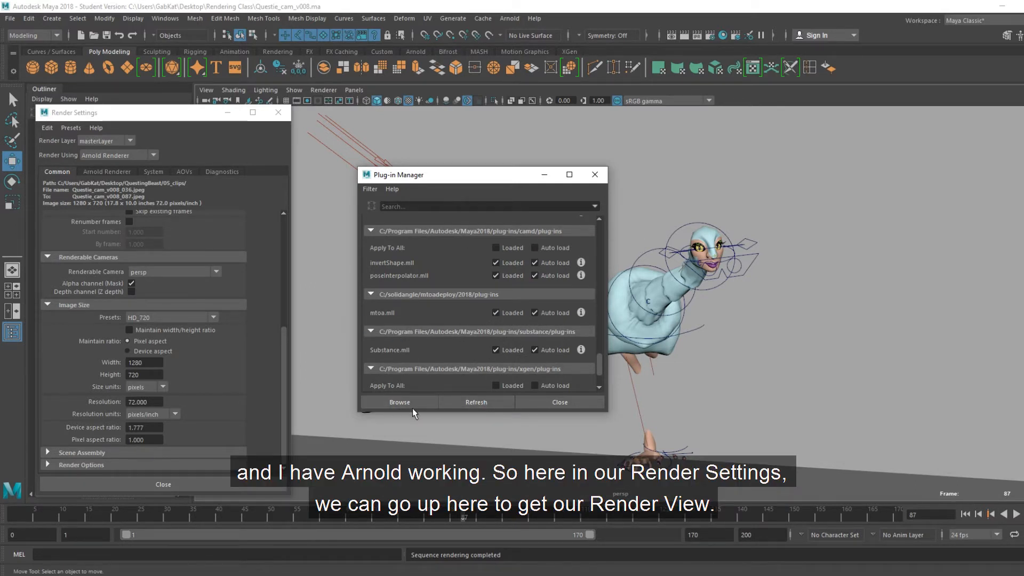
pyautogui.click(559, 404)
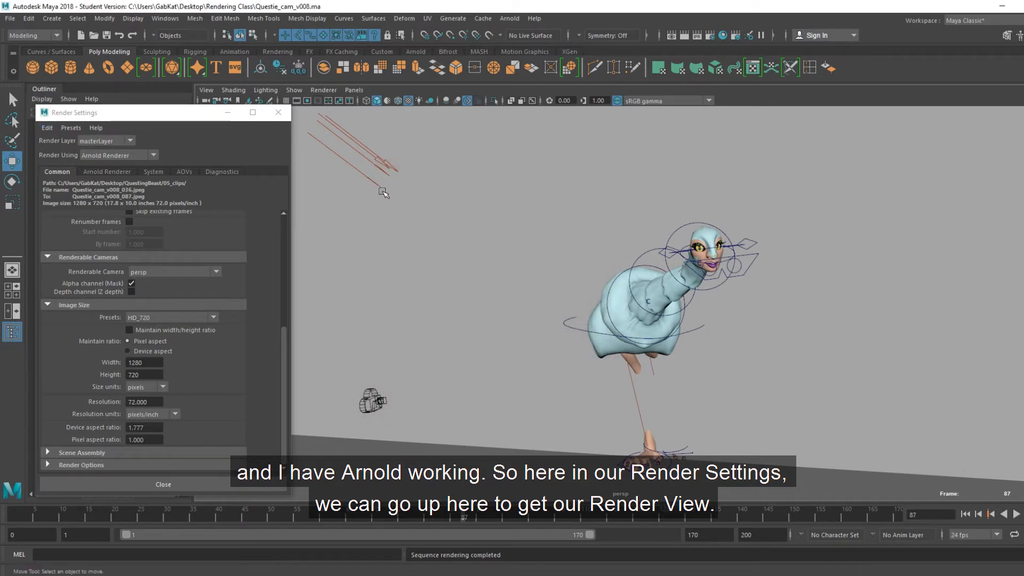
# - Render the current frame with Arnold Renderer and minimize the Render View
pyautogui.click(684, 35)
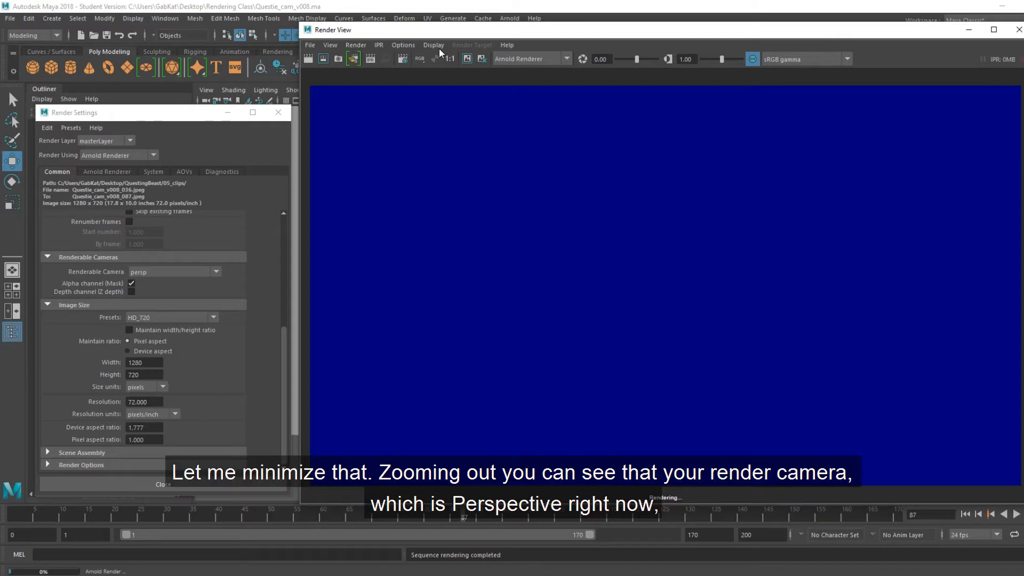
pyautogui.click(969, 30)
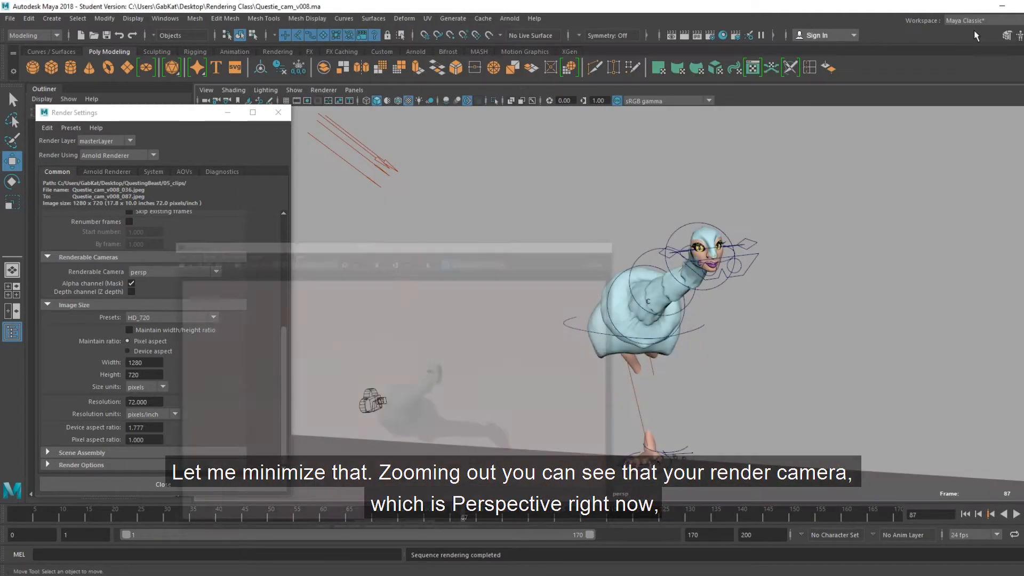
# - Examine the scene in front of the perspective camera, selecting the directional light, the character's body mesh and the backdrop in turn
pyautogui.scroll(-3, 723, 346)
pyautogui.scroll(-3, 723, 347)
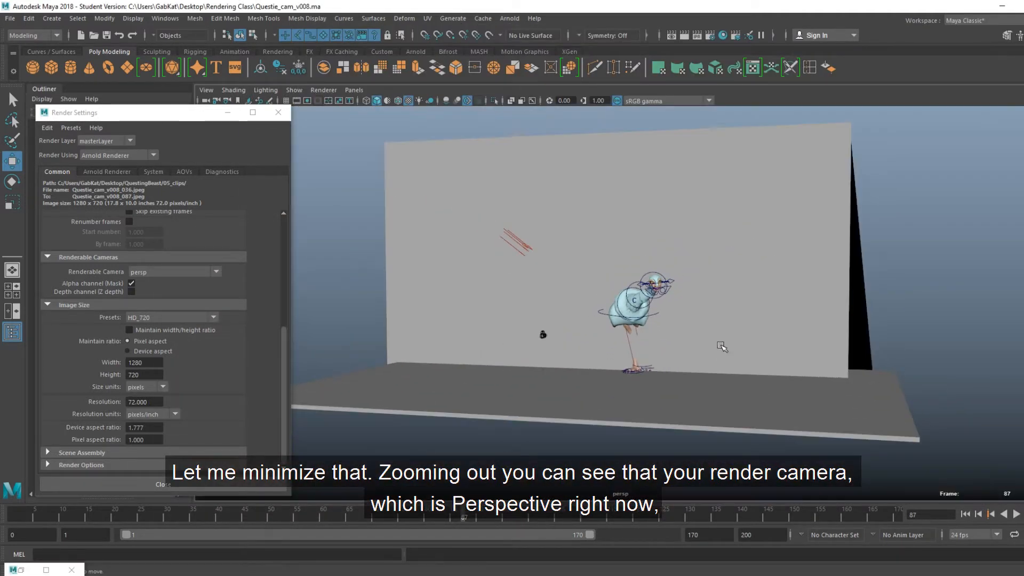
pyautogui.scroll(2, 723, 346)
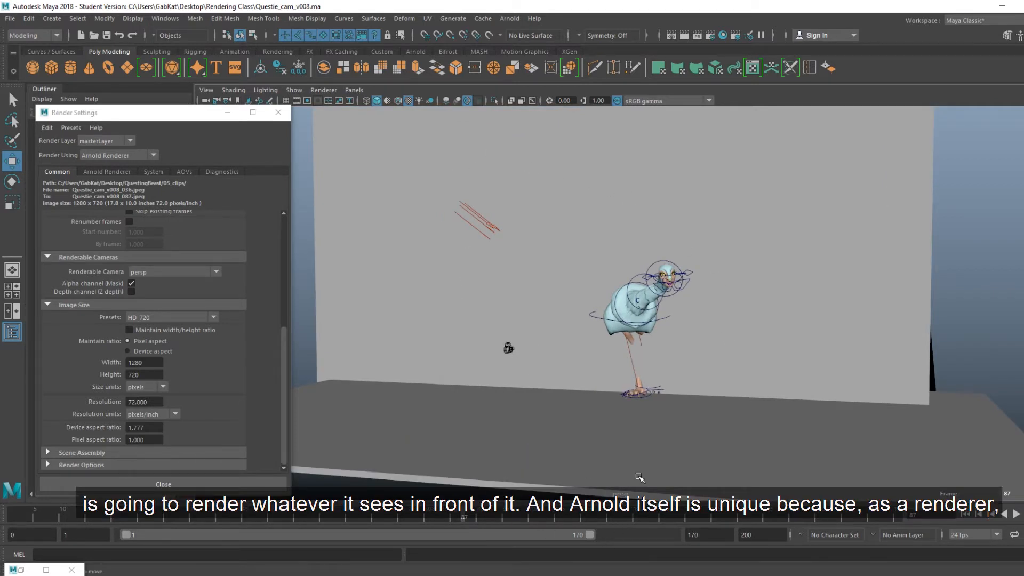
pyautogui.scroll(2, 614, 268)
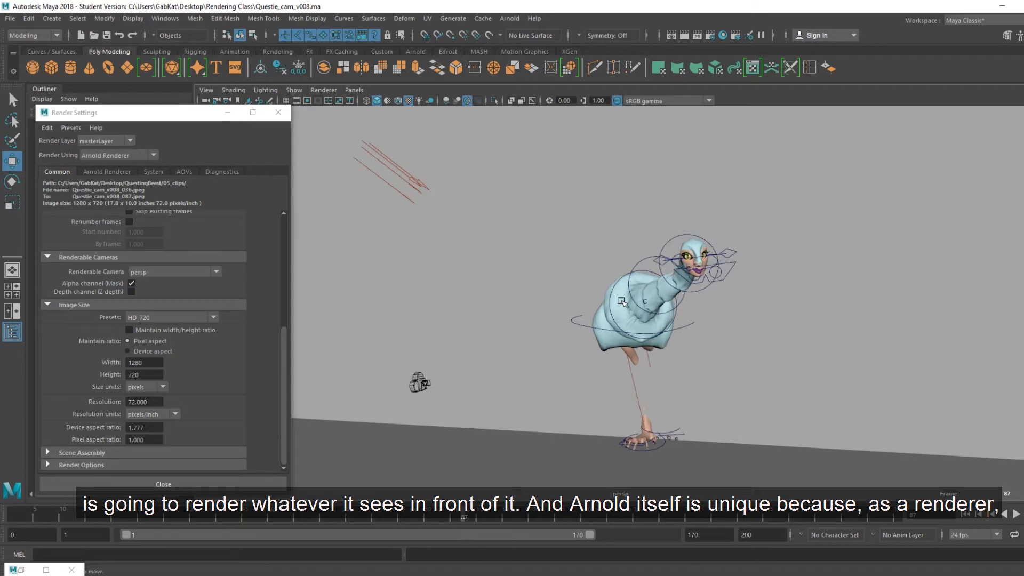
pyautogui.scroll(-3, 622, 315)
pyautogui.scroll(3, 622, 329)
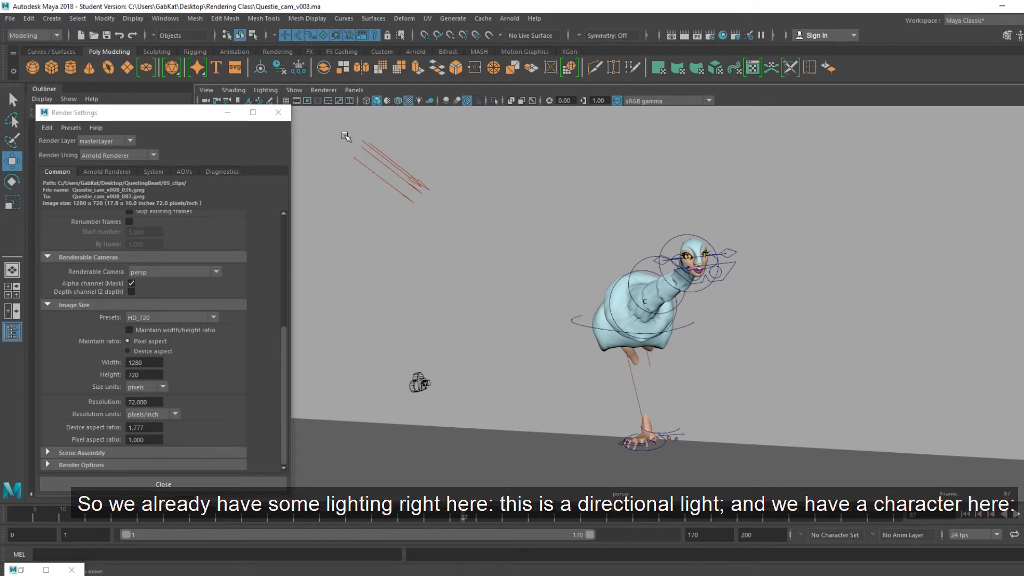
pyautogui.moveTo(347, 137); pyautogui.dragTo(504, 253)
pyautogui.click(391, 171)
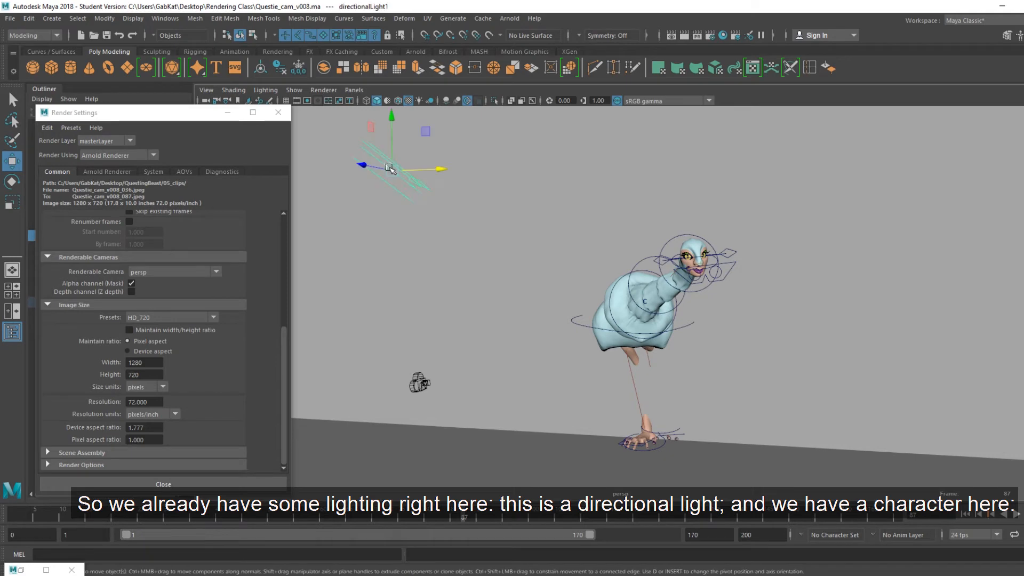
pyautogui.click(434, 278)
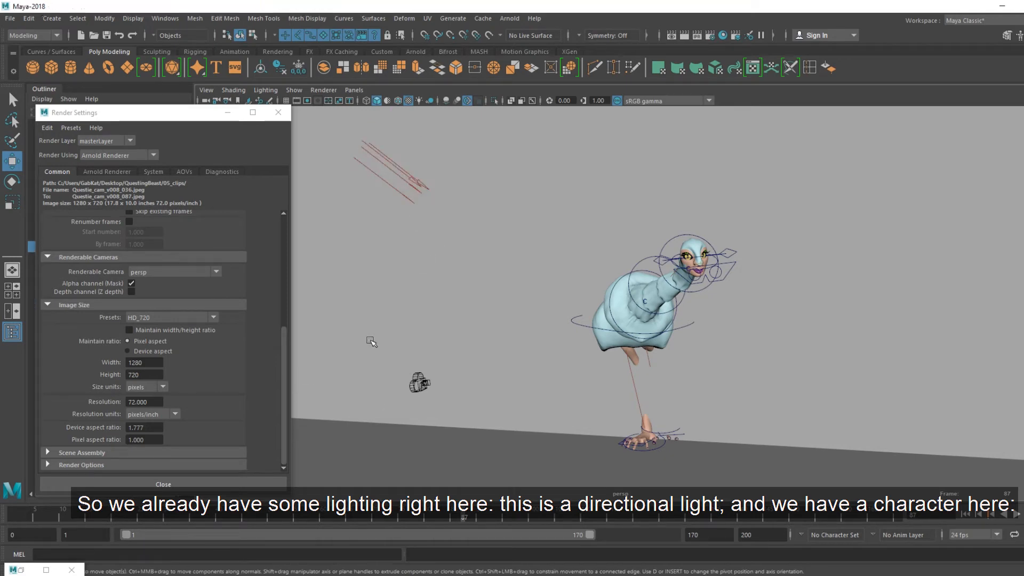
pyautogui.click(620, 303)
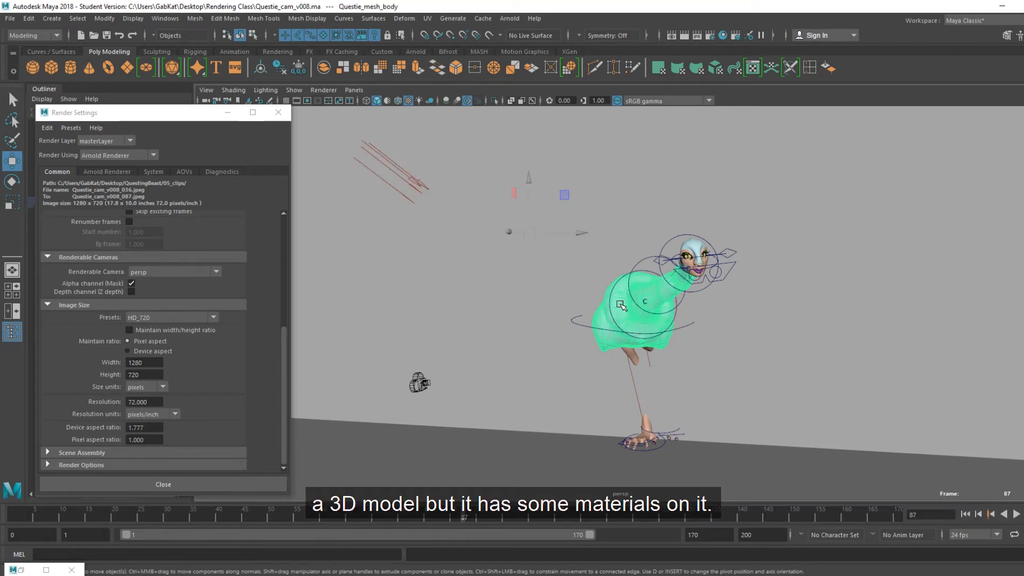
pyautogui.click(708, 247)
pyautogui.click(560, 265)
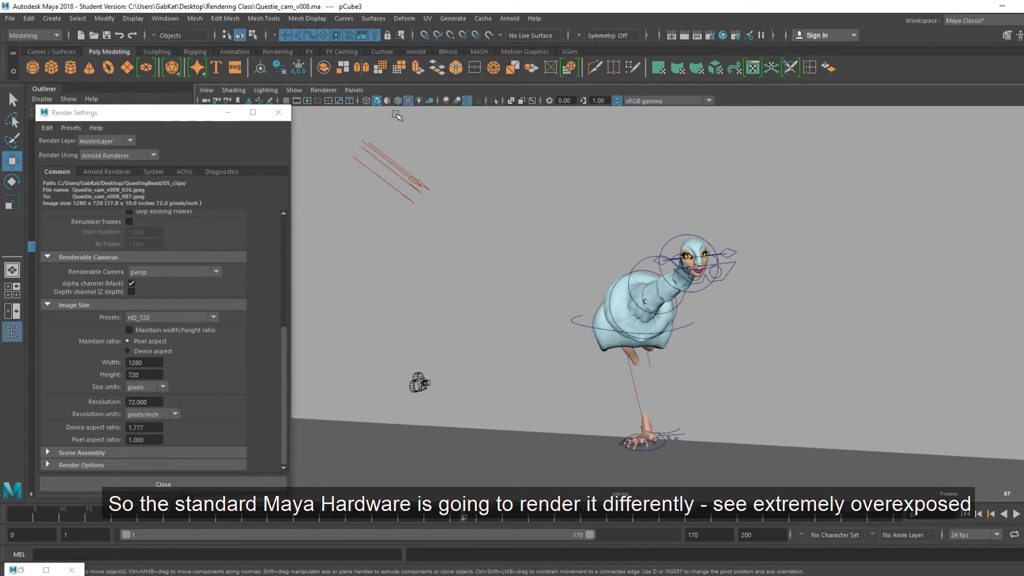
# - Switch the renderer to Maya Hardware 2.0 and render the current frame for comparison
pyautogui.click(157, 155)
pyautogui.click(117, 179)
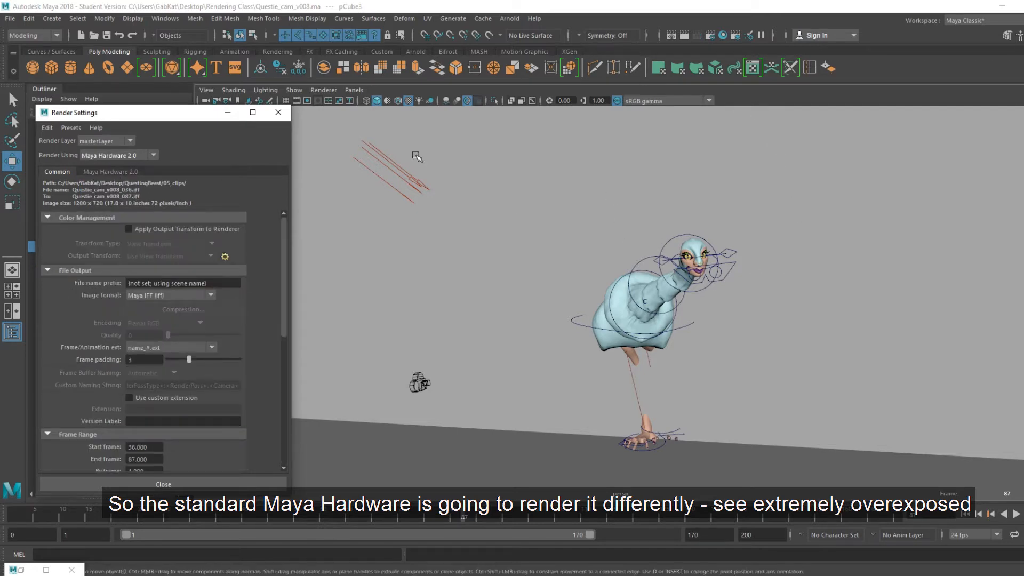
pyautogui.click(684, 35)
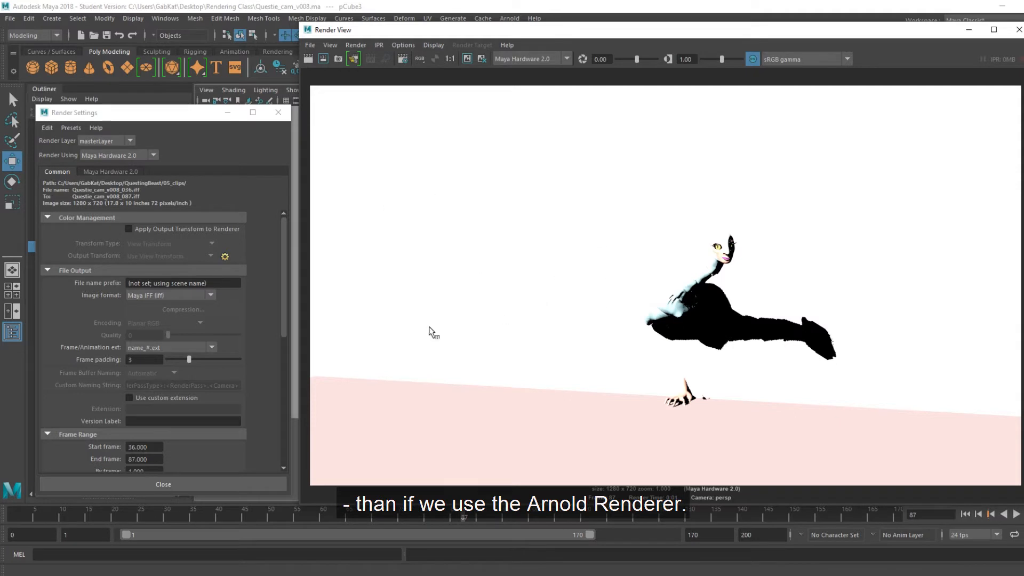
# - Set the renderer to Arnold Renderer in the Render View and render the current frame again
pyautogui.click(527, 59)
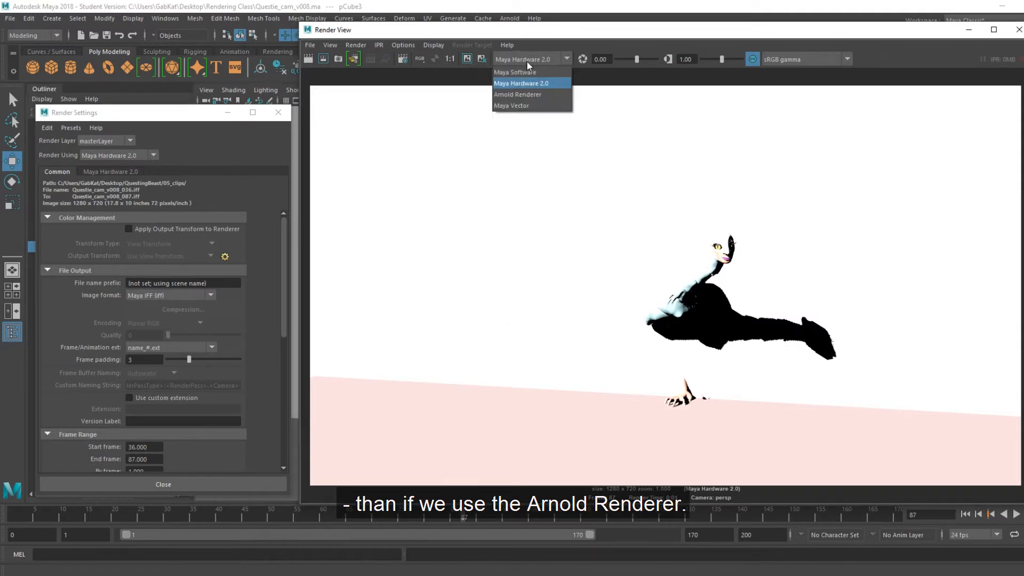
pyautogui.click(528, 95)
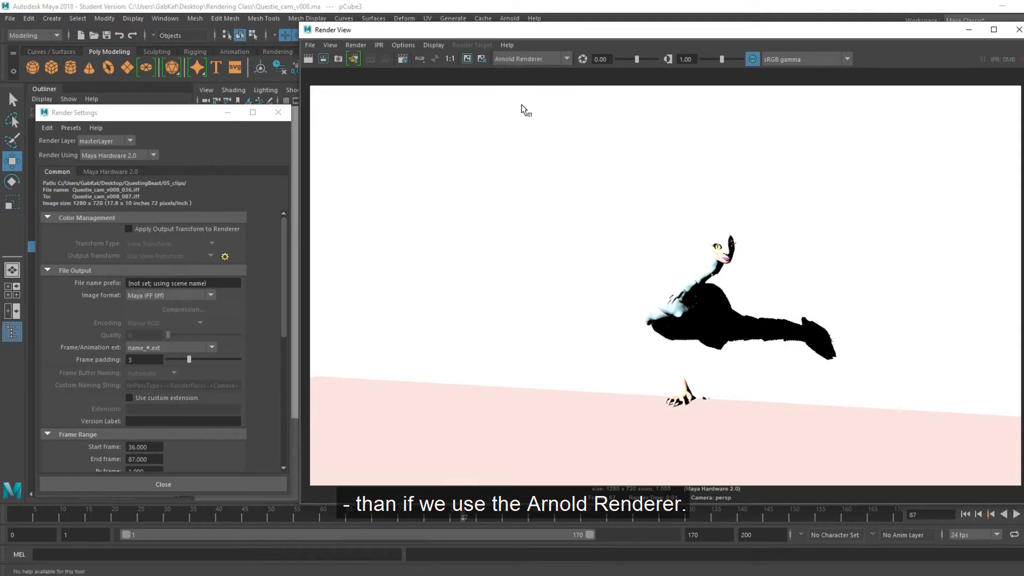
pyautogui.click(309, 59)
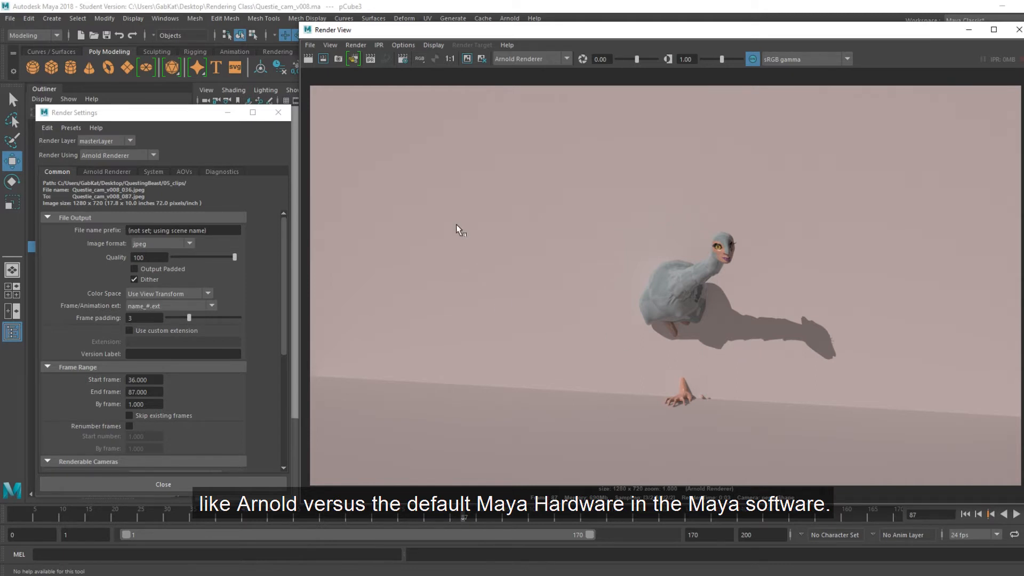
pyautogui.click(566, 59)
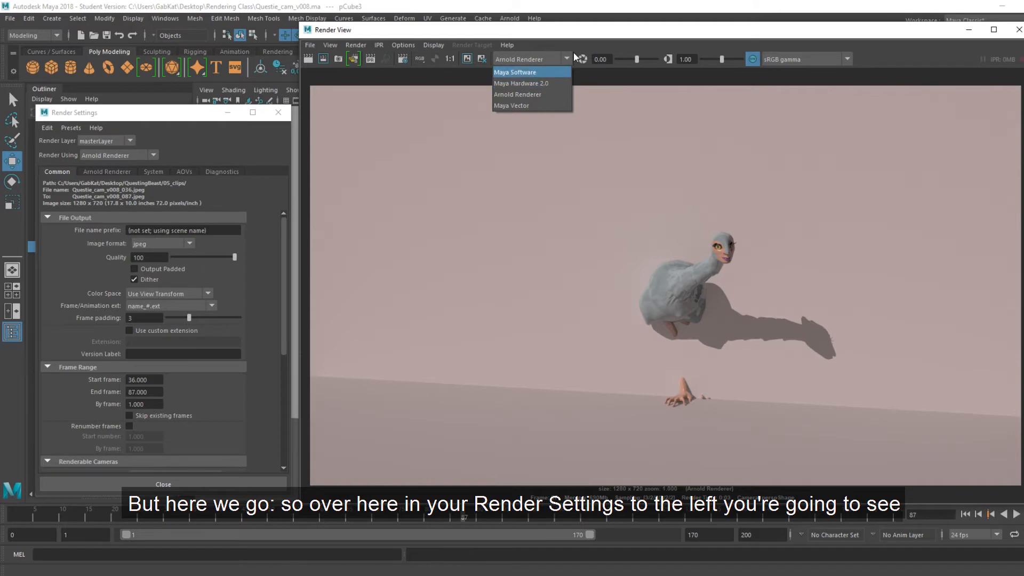
pyautogui.click(596, 79)
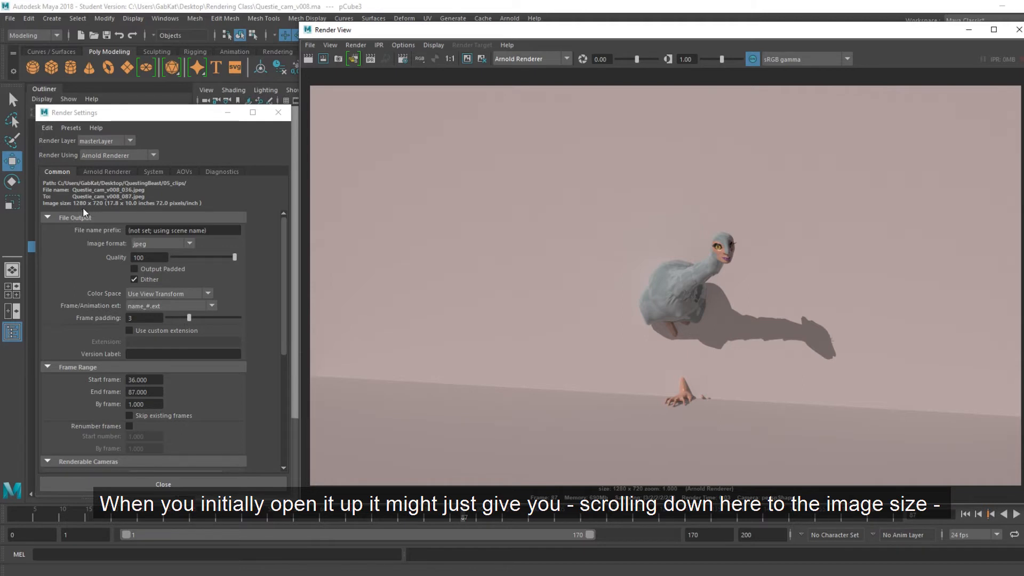
# - Change the render's image size preset to HD_540 and set it back to HD_720
pyautogui.scroll(-8, 104, 364)
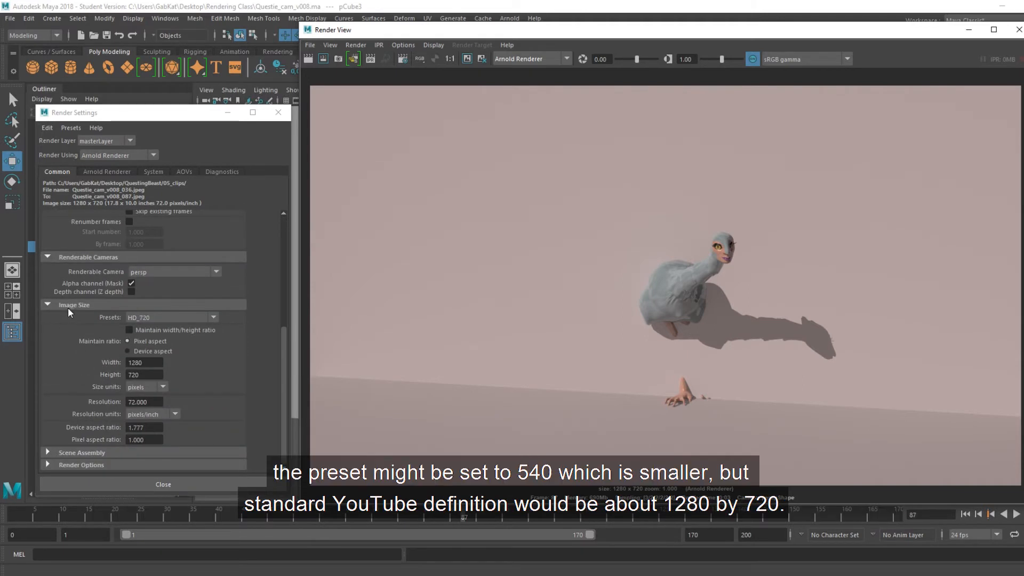
pyautogui.click(213, 318)
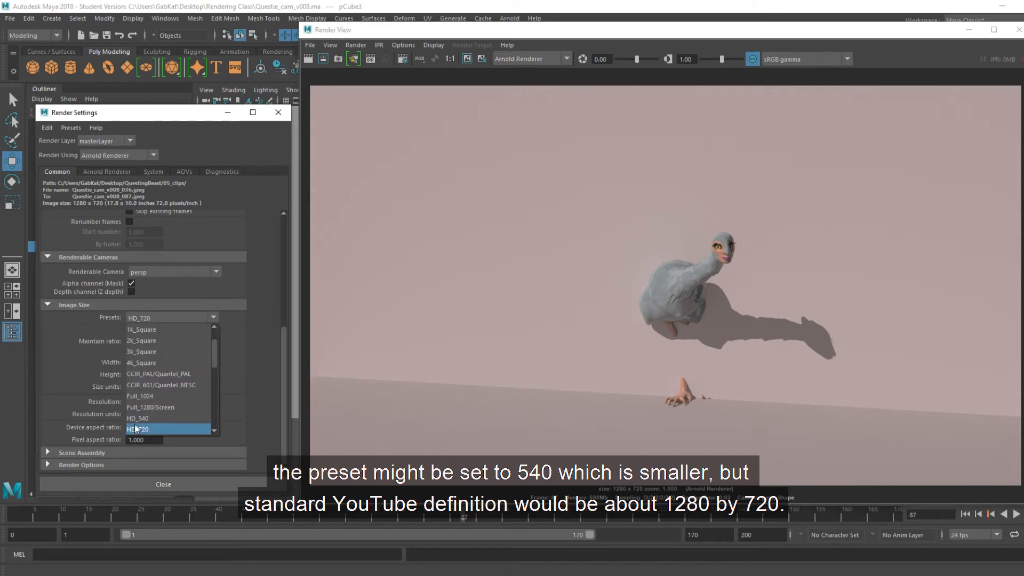
pyautogui.click(139, 416)
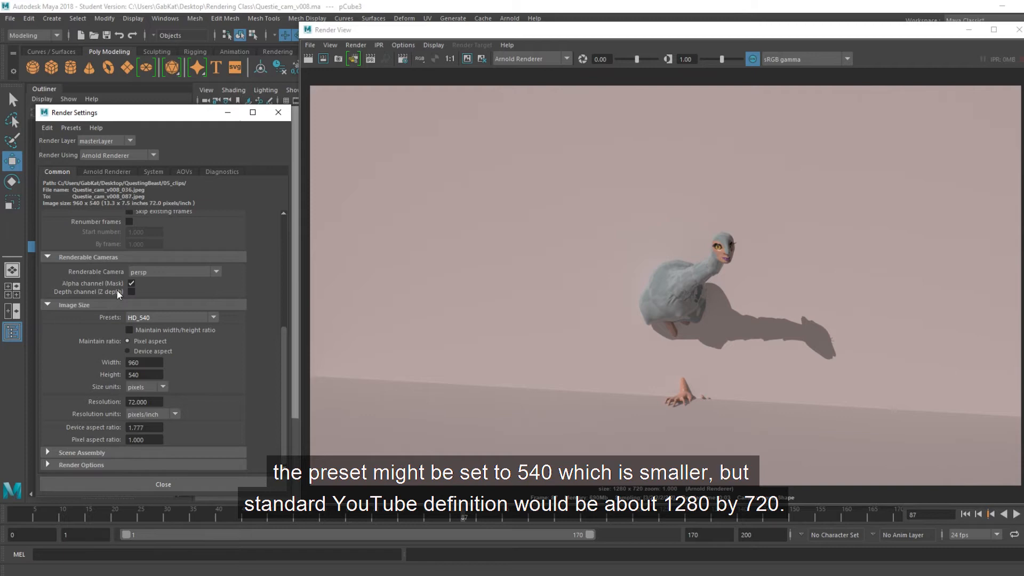
pyautogui.click(213, 317)
pyautogui.click(151, 428)
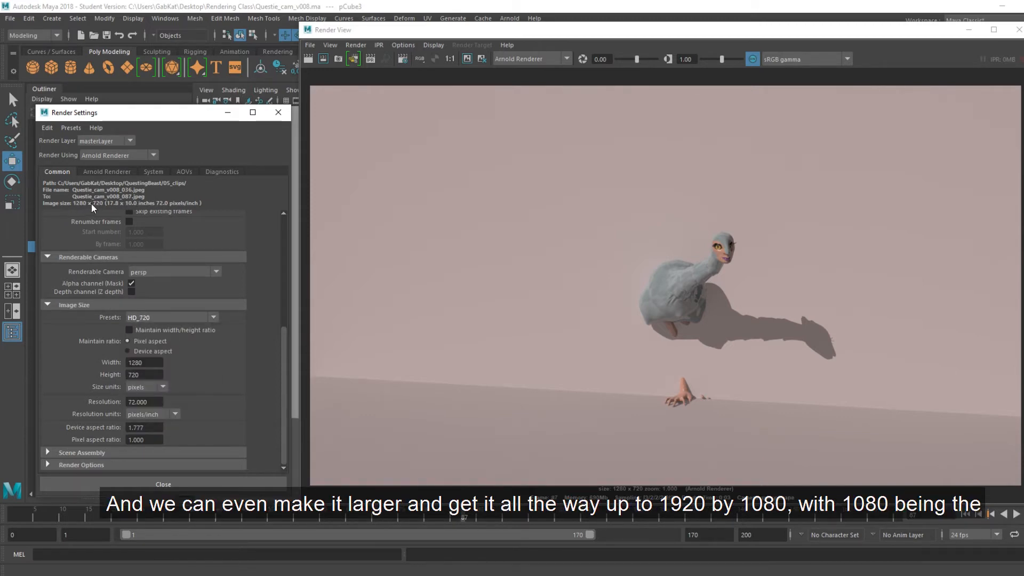
# - Change the render's image size preset to HD_1080 and return it to HD_720
pyautogui.click(214, 317)
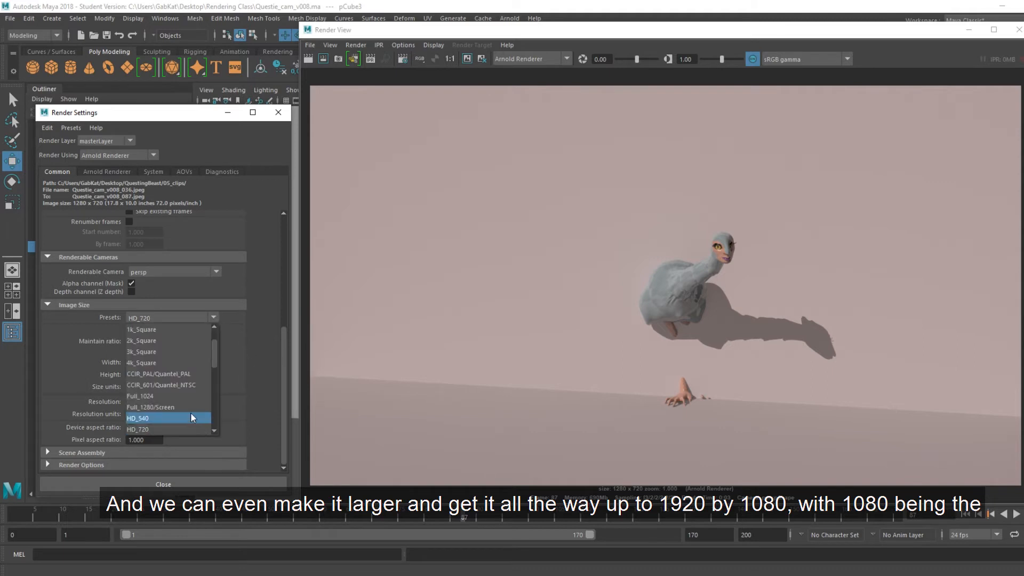
pyautogui.click(141, 374)
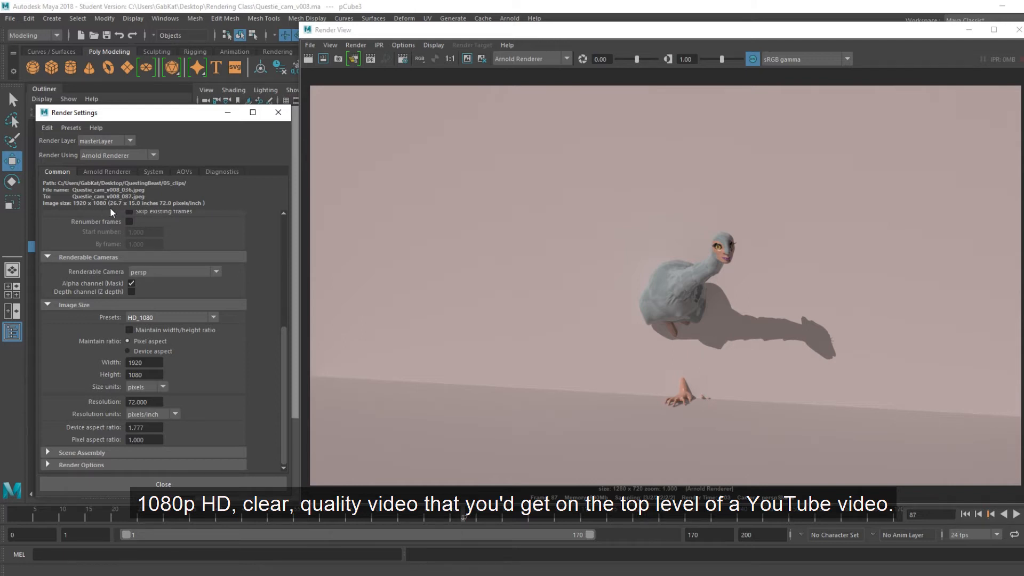
pyautogui.click(213, 317)
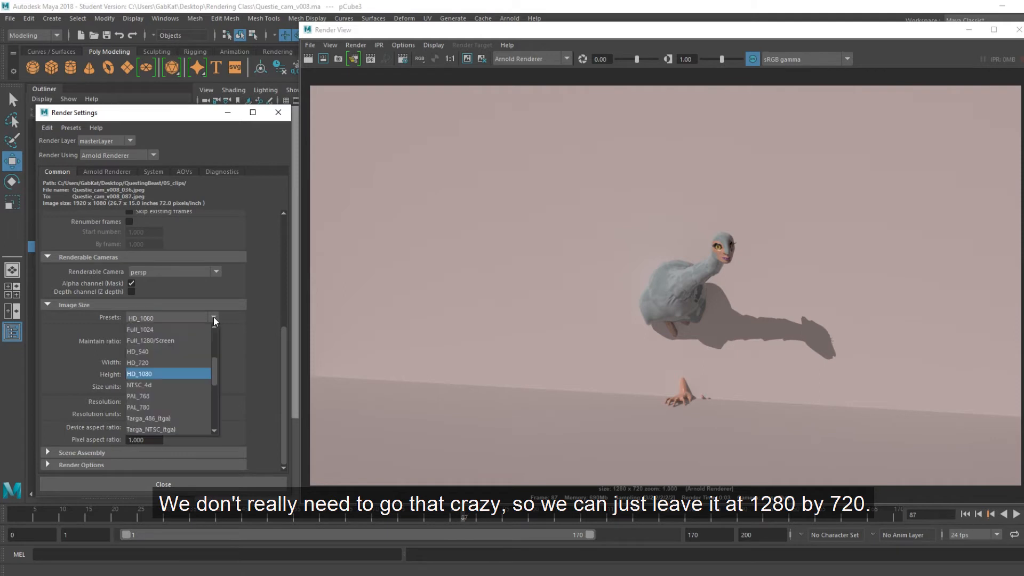
pyautogui.click(131, 362)
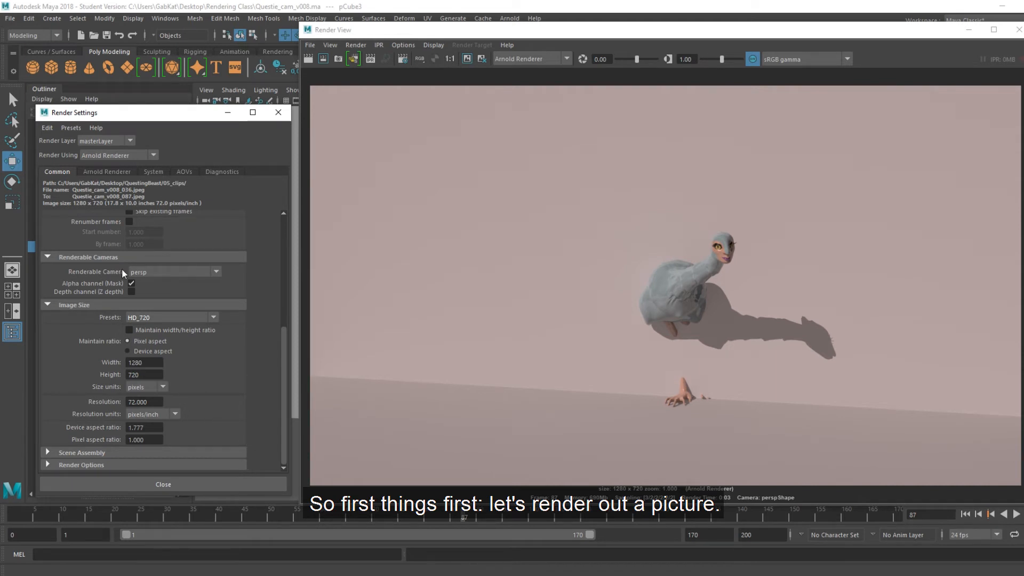
# - Switch the output image format to png, then to tif, and set it back to jpeg
pyautogui.scroll(5, 184, 376)
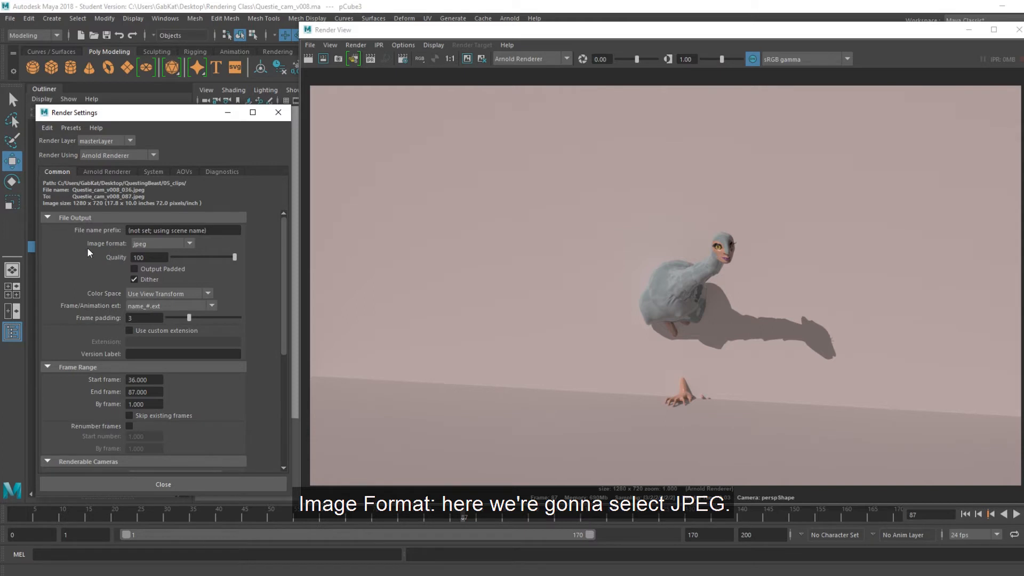
pyautogui.click(189, 245)
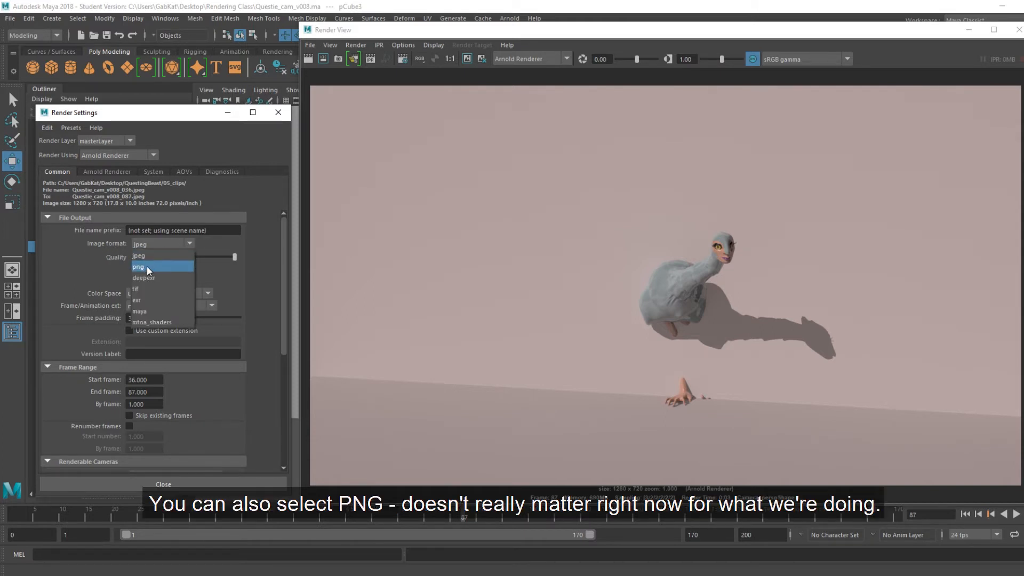
pyautogui.click(147, 267)
pyautogui.click(188, 244)
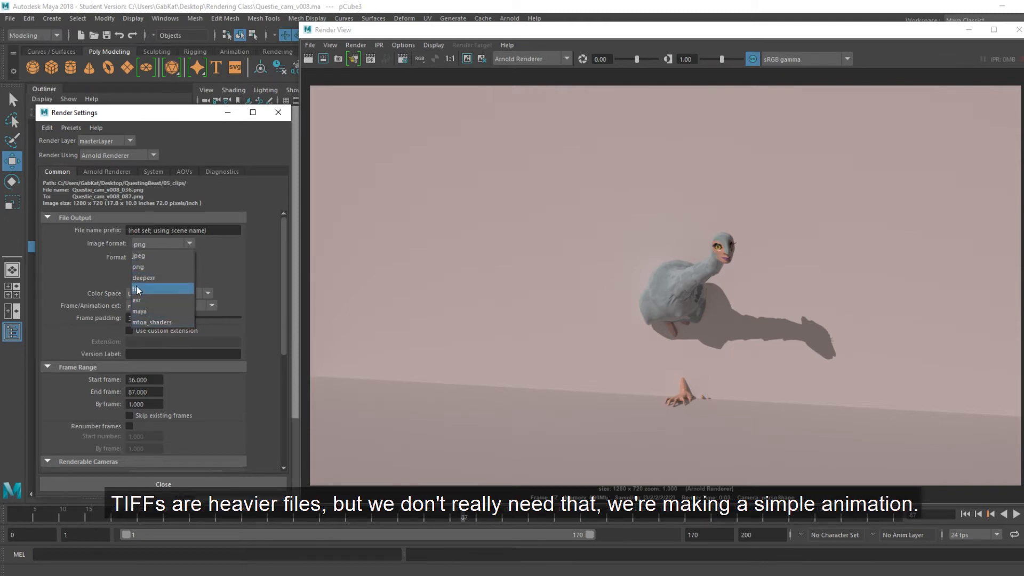
pyautogui.click(138, 289)
pyautogui.click(190, 243)
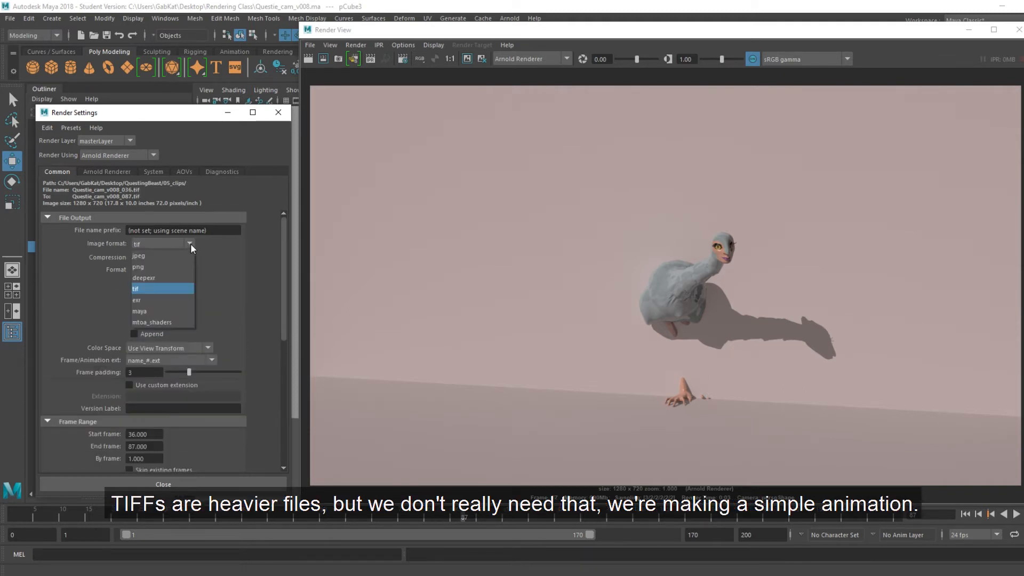
pyautogui.click(146, 257)
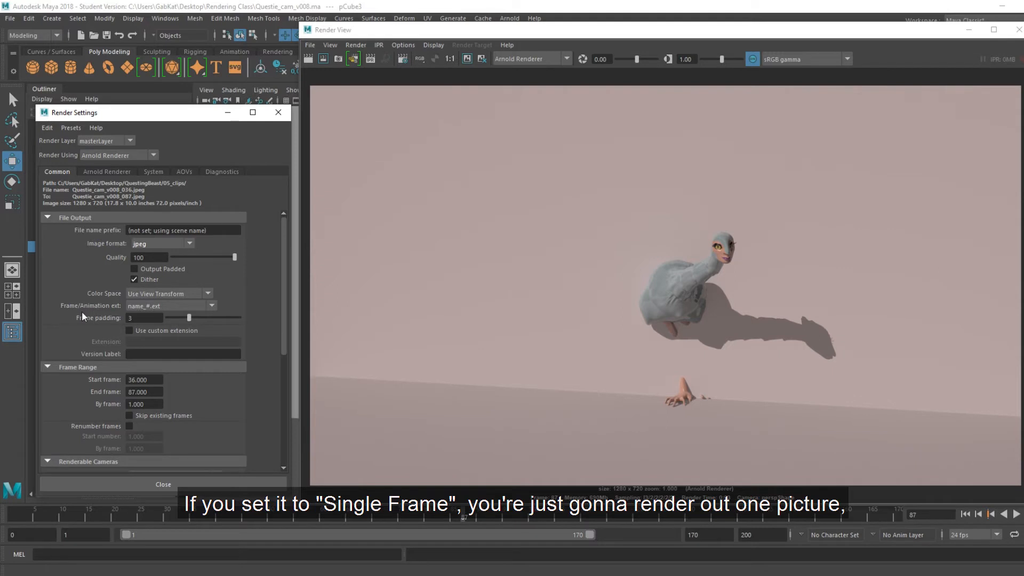
# - Try the name (Single Frame) extension and return to name_#.ext, then raise the frame padding to 4 and restore it to 3
pyautogui.click(213, 302)
pyautogui.click(167, 321)
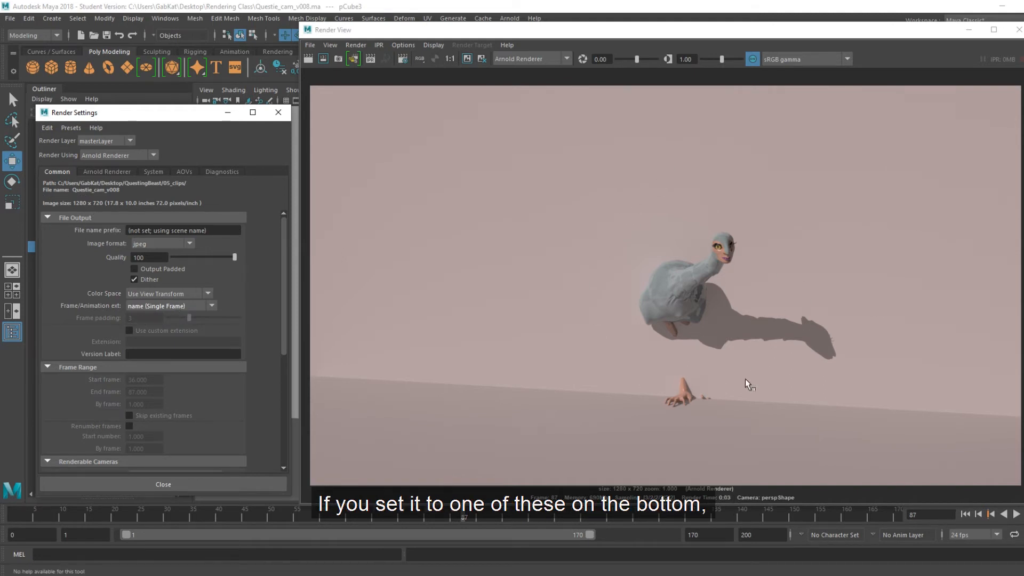
pyautogui.click(204, 308)
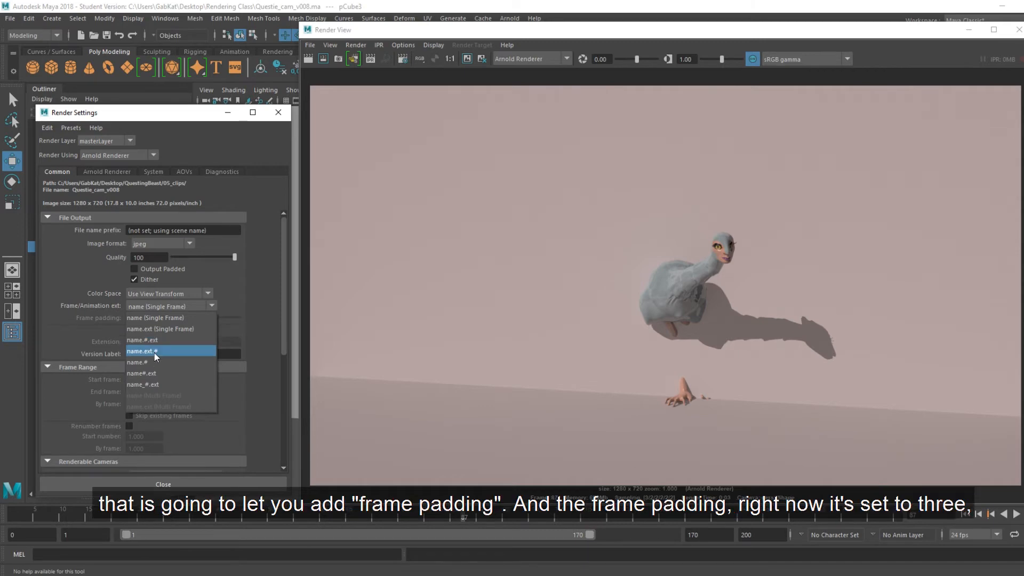
pyautogui.click(130, 382)
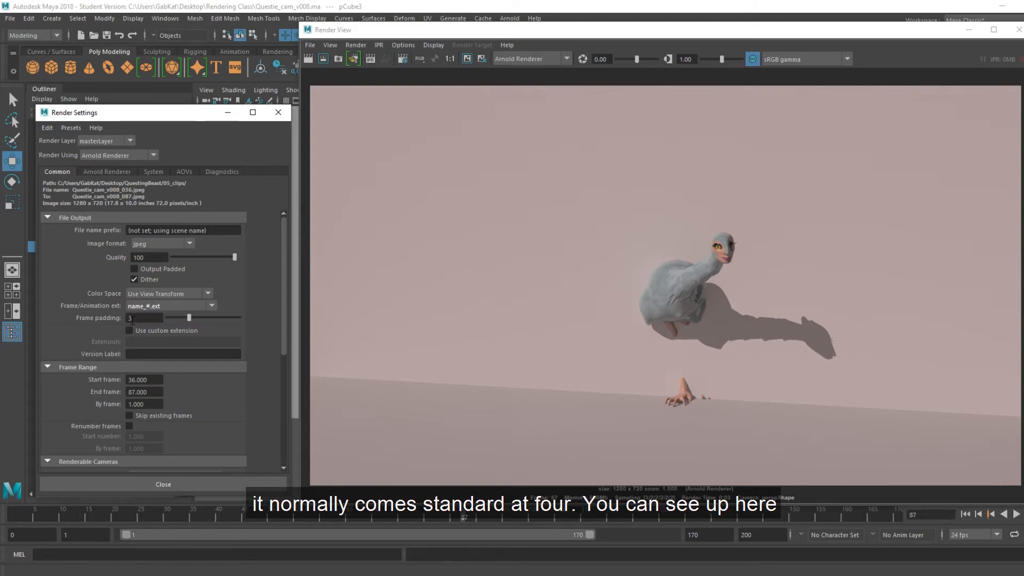
pyautogui.moveTo(191, 318); pyautogui.dragTo(194, 319)
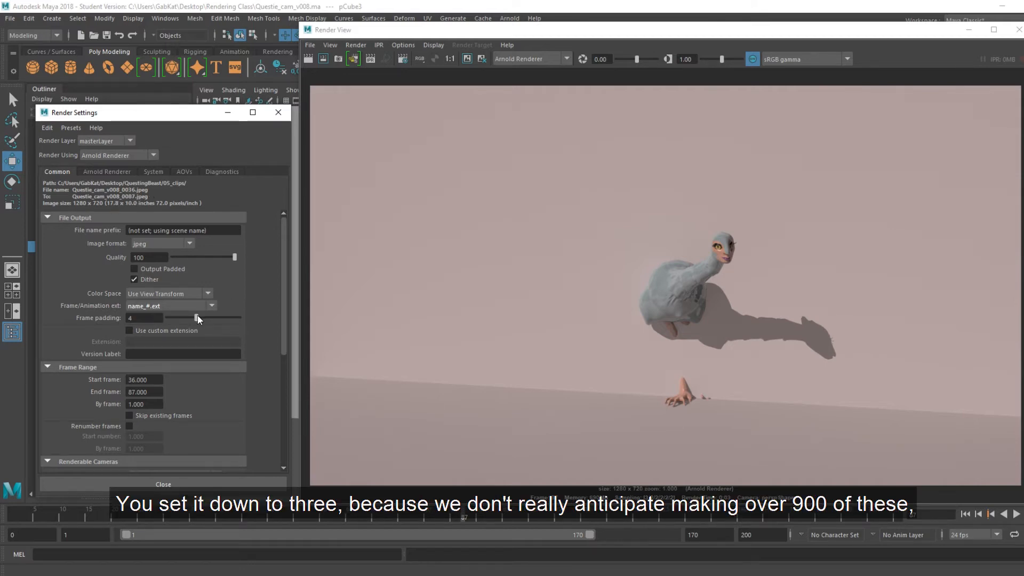
pyautogui.moveTo(197, 318); pyautogui.dragTo(193, 317)
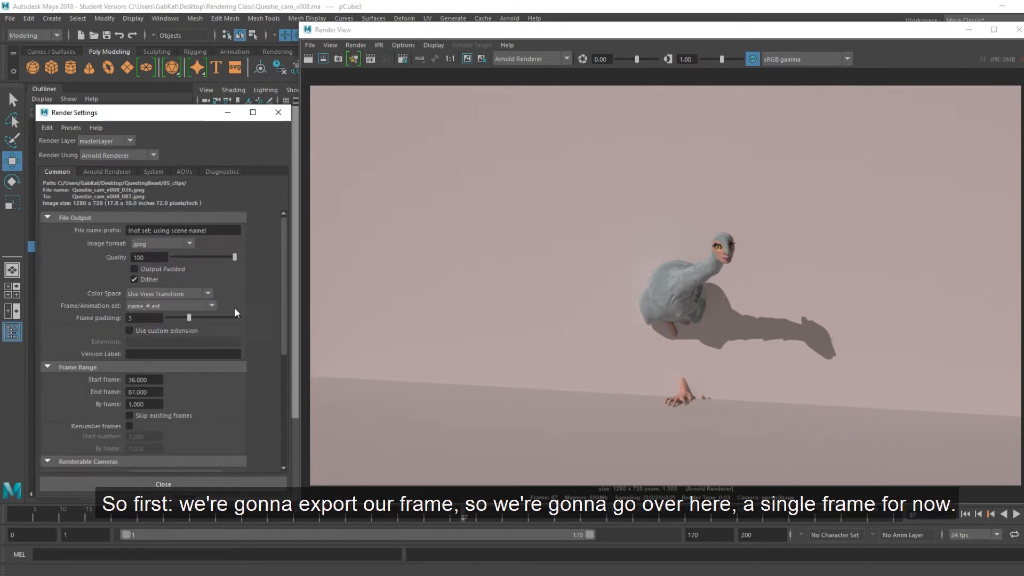
# - Set the Frame/Animation extension to name (Single Frame) and check the image size settings
pyautogui.scroll(-3, 117, 291)
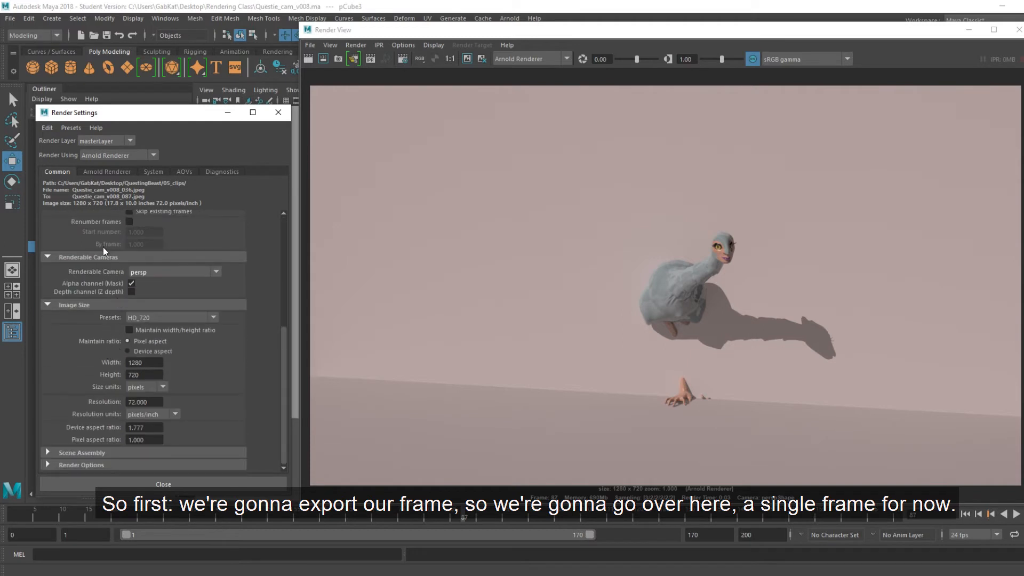
pyautogui.scroll(3, 107, 274)
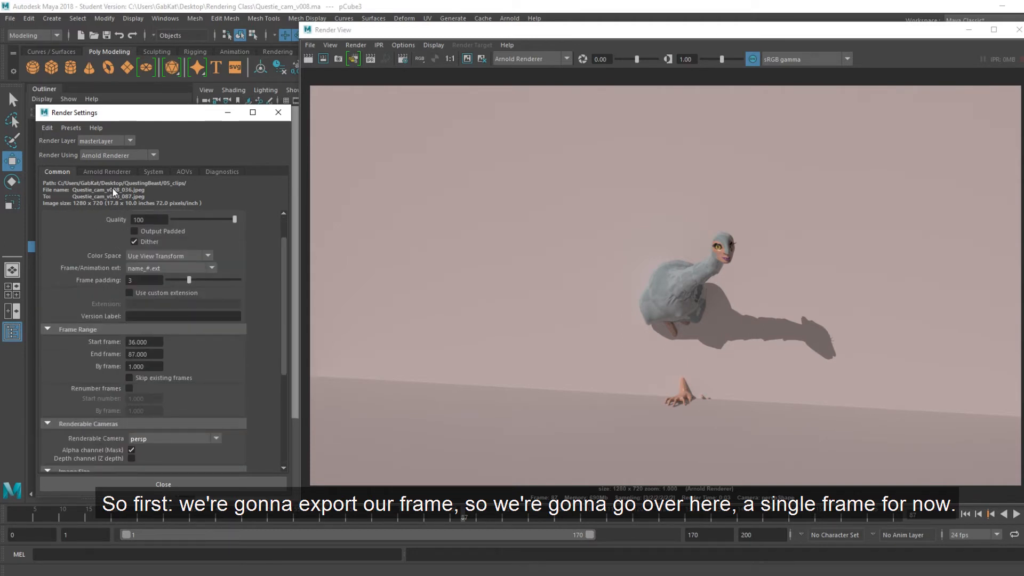
pyautogui.scroll(2, 96, 286)
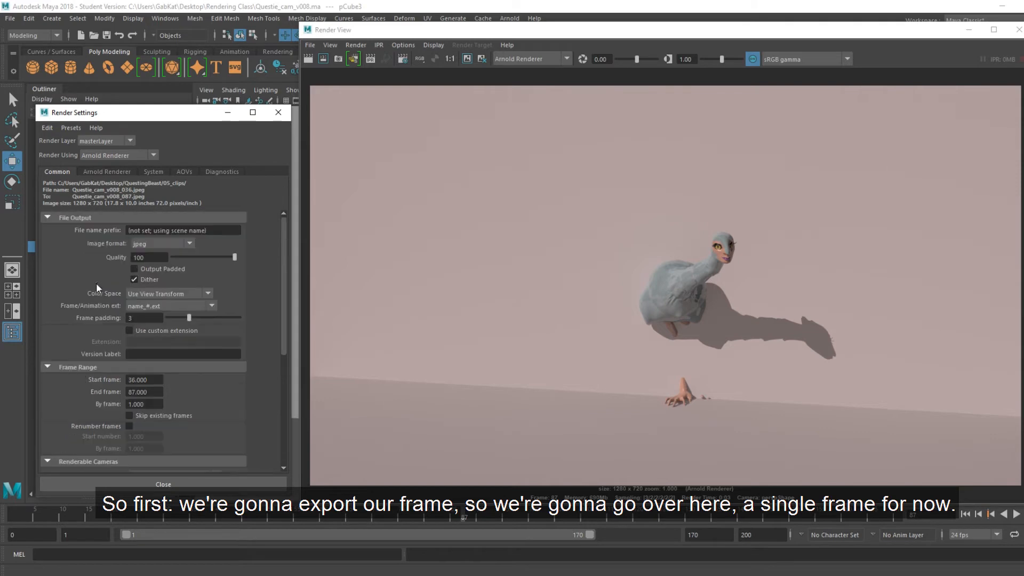
pyautogui.click(213, 306)
pyautogui.click(179, 318)
pyautogui.scroll(-8, 168, 379)
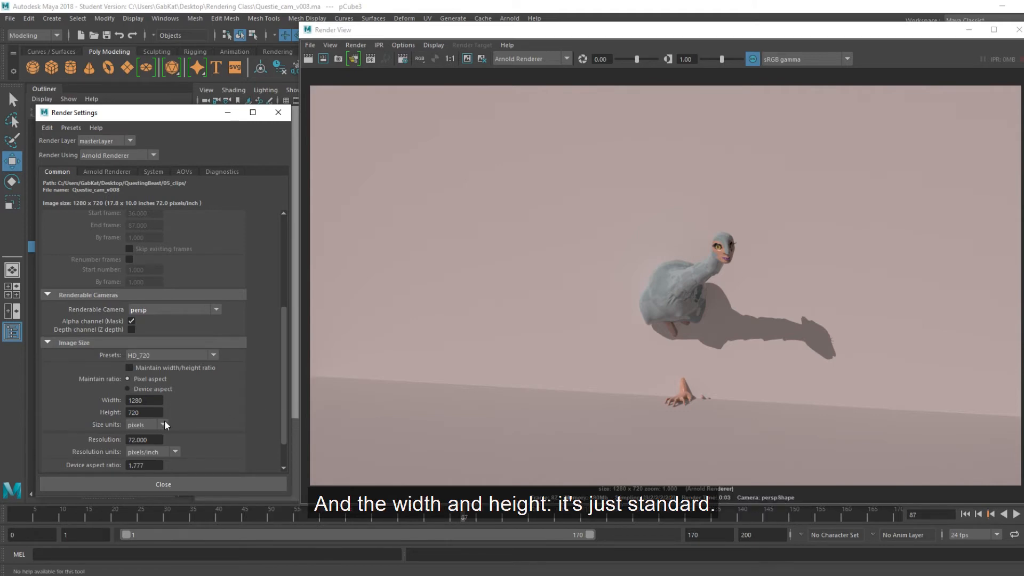
pyautogui.scroll(-2, 176, 431)
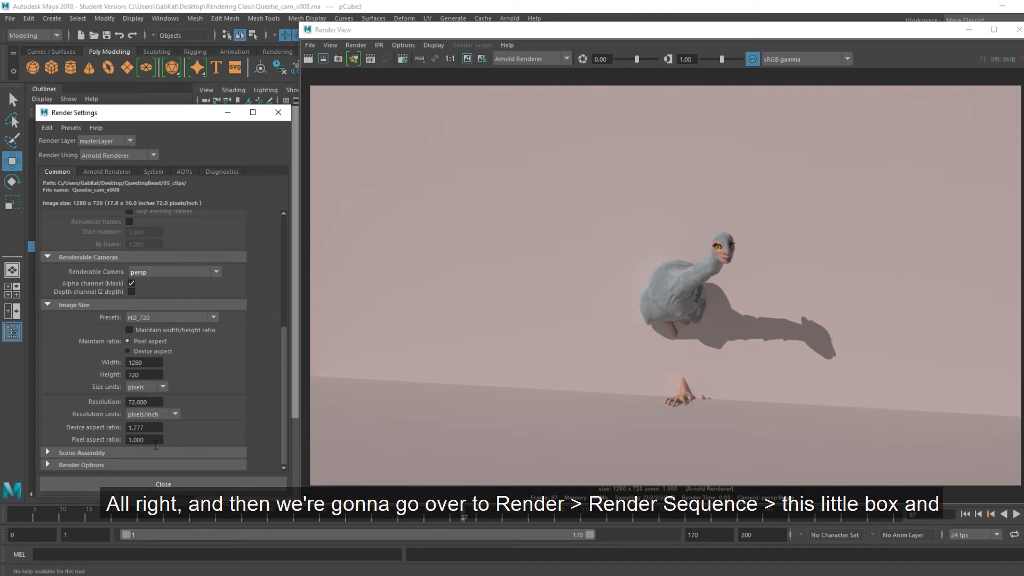
# - Set the Render Sequence alternate output location to the Rendering Class 02_stills folder, and render the single frame there
pyautogui.click(355, 46)
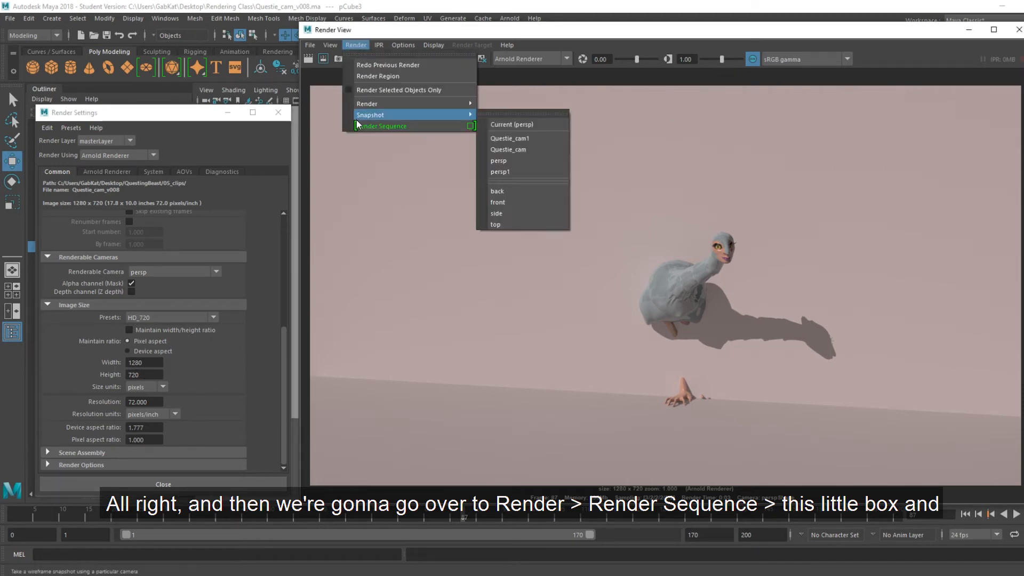
pyautogui.click(471, 127)
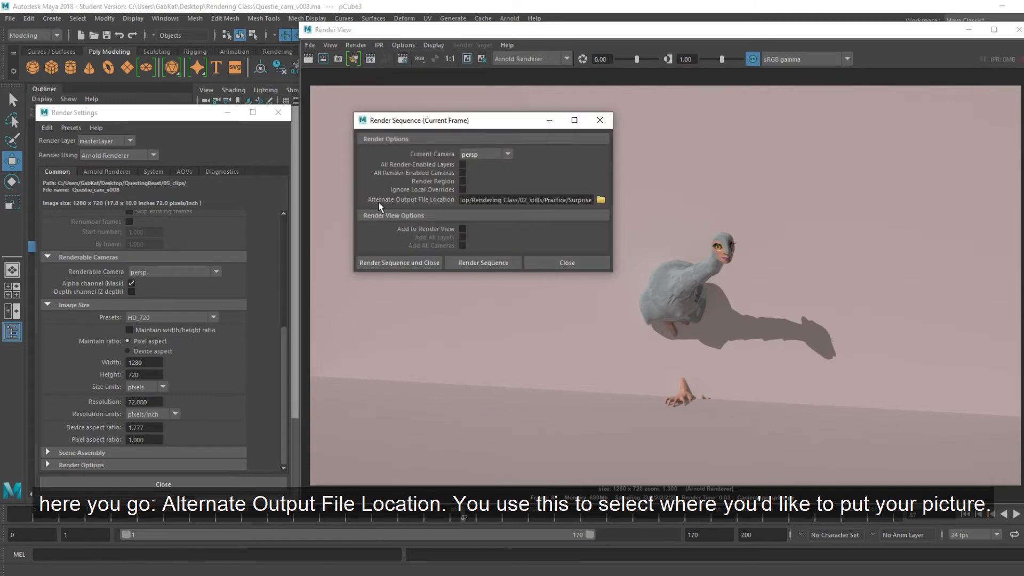
pyautogui.click(600, 200)
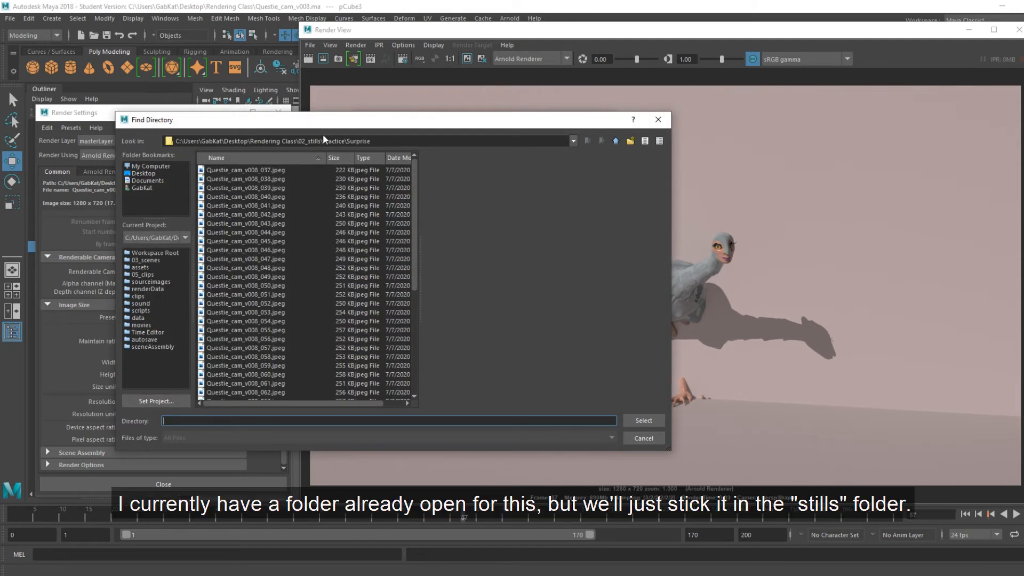
pyautogui.moveTo(323, 140); pyautogui.dragTo(447, 143)
pyautogui.press('BackSpace')
pyautogui.press('BackSpace')
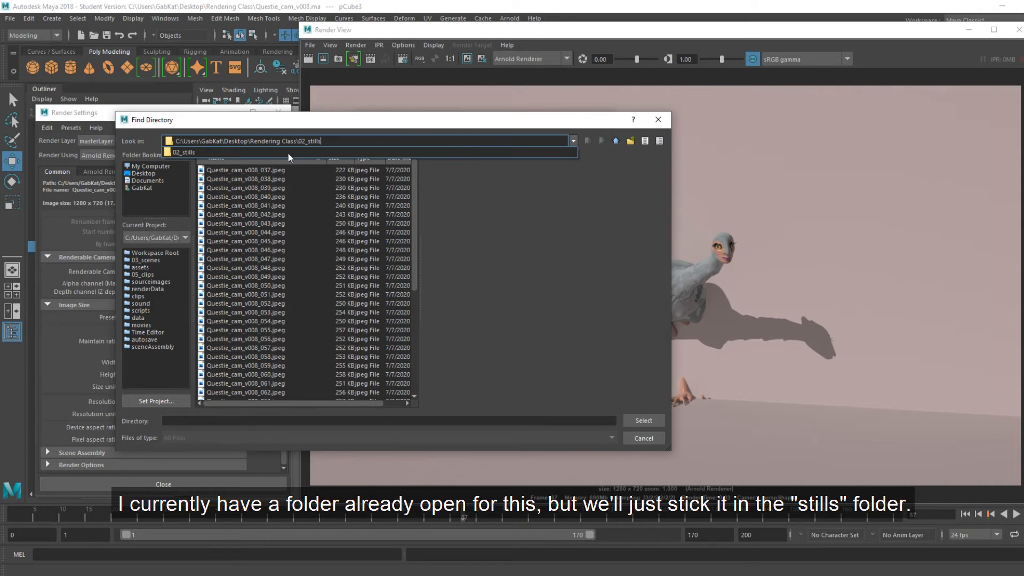
pyautogui.click(287, 152)
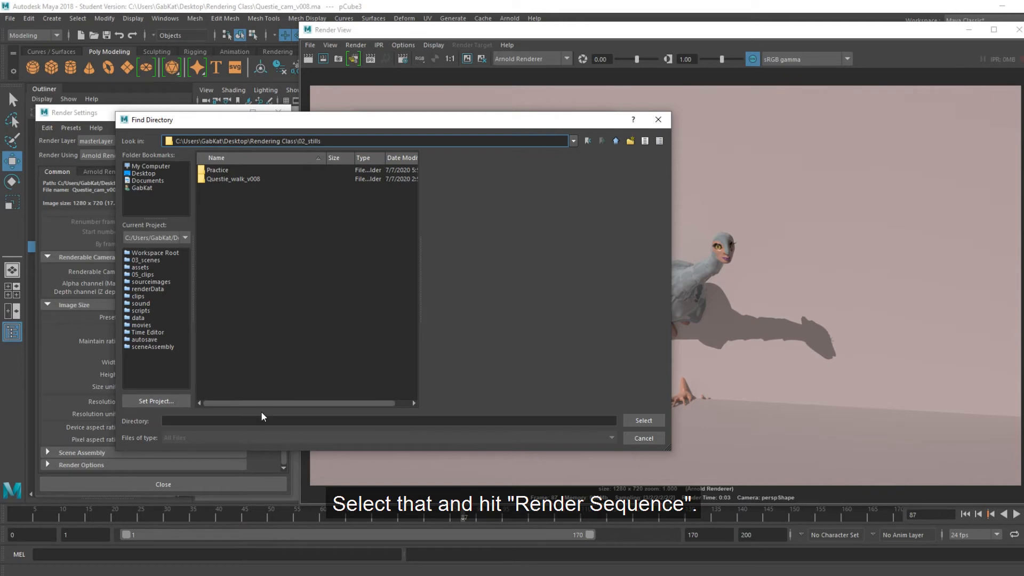
pyautogui.click(342, 374)
pyautogui.click(649, 423)
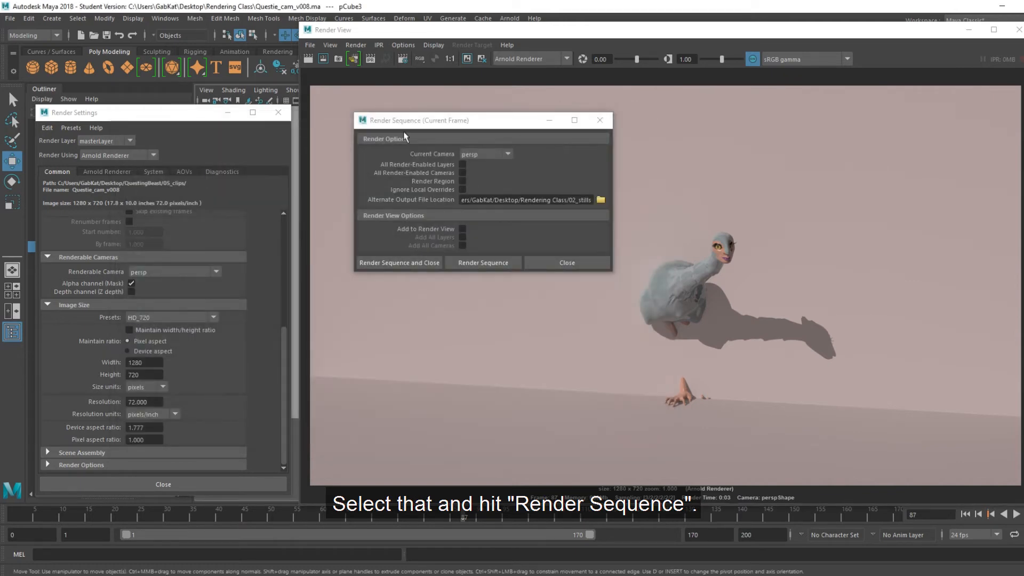
pyautogui.click(491, 263)
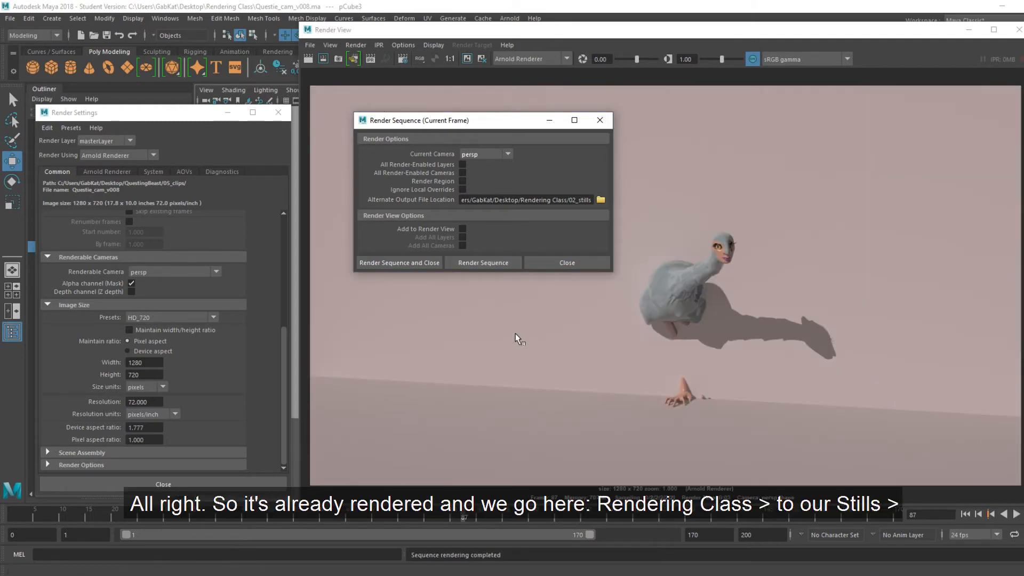
pyautogui.click(558, 262)
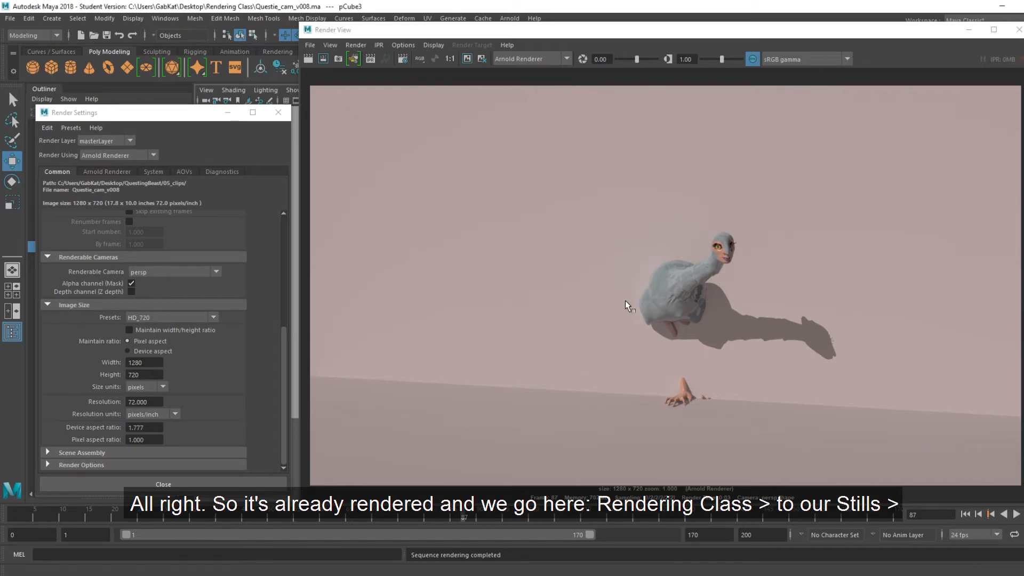
# - Switch to File Explorer and view the rendered image Questie_cam_v008.jpg in the 02_stills folder, then return to Maya
pyautogui.moveTo(261, 575)
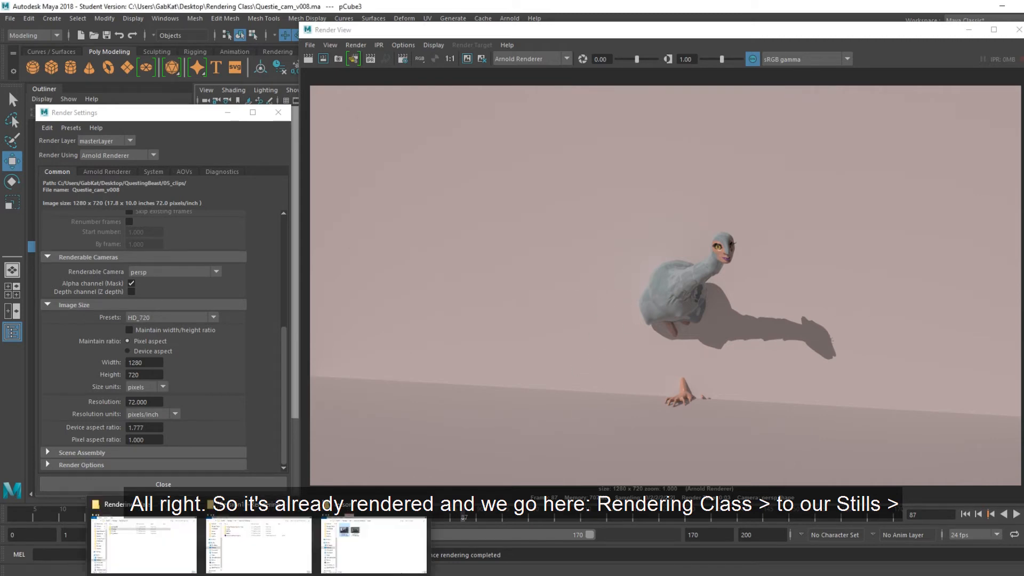
pyautogui.click(174, 557)
pyautogui.doubleClick(269, 136)
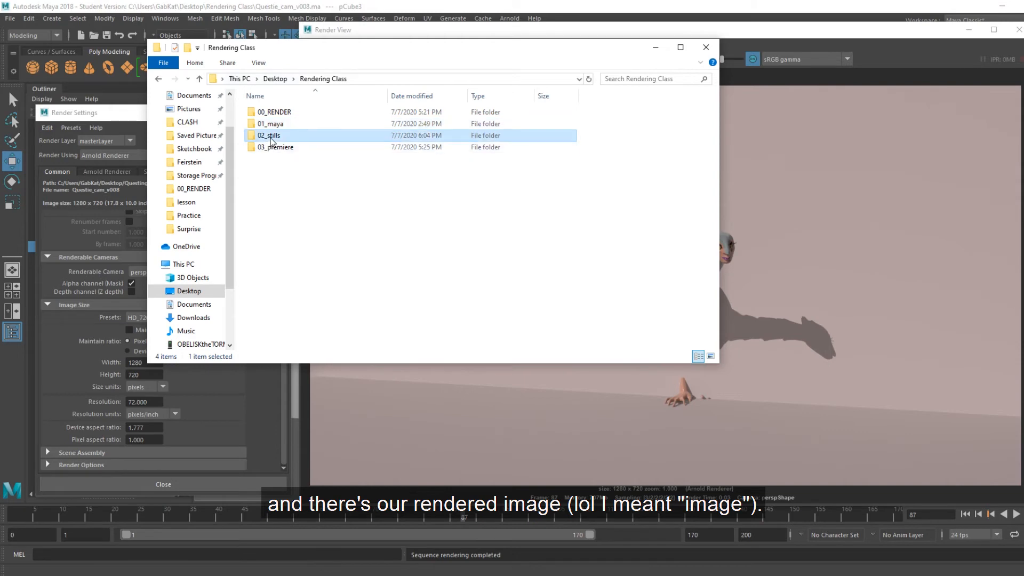
pyautogui.doubleClick(279, 140)
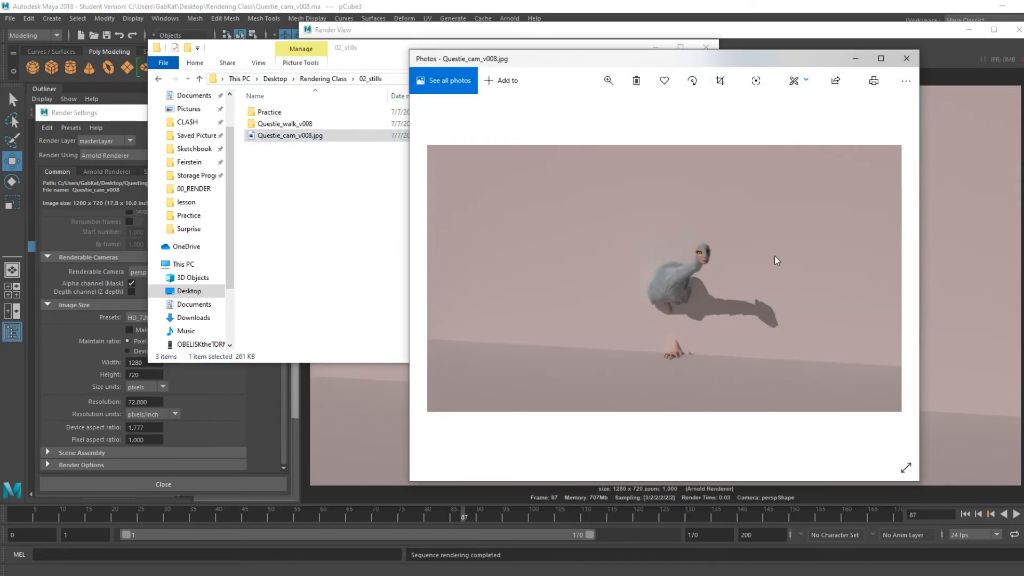
pyautogui.click(906, 59)
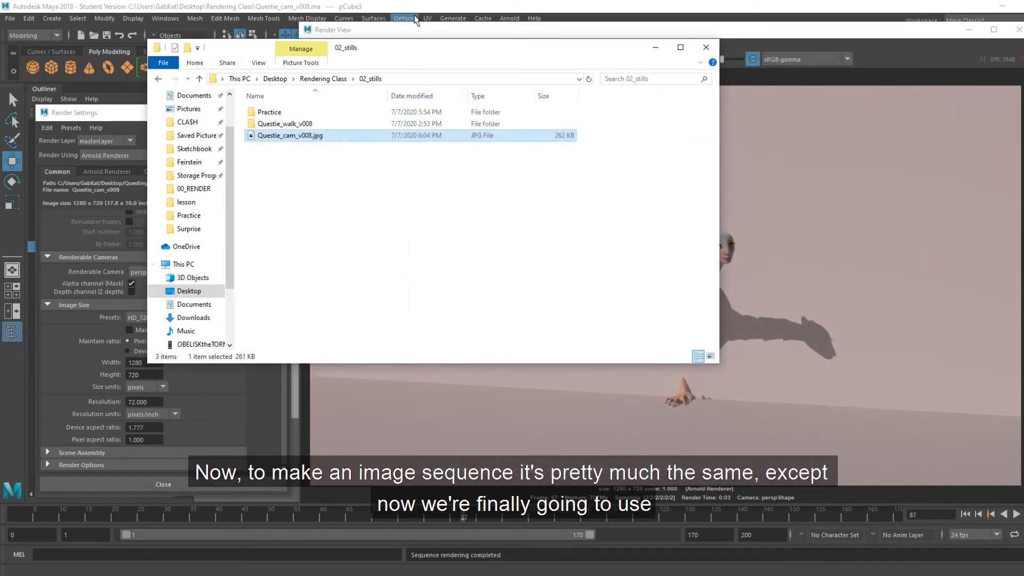
pyautogui.click(646, 47)
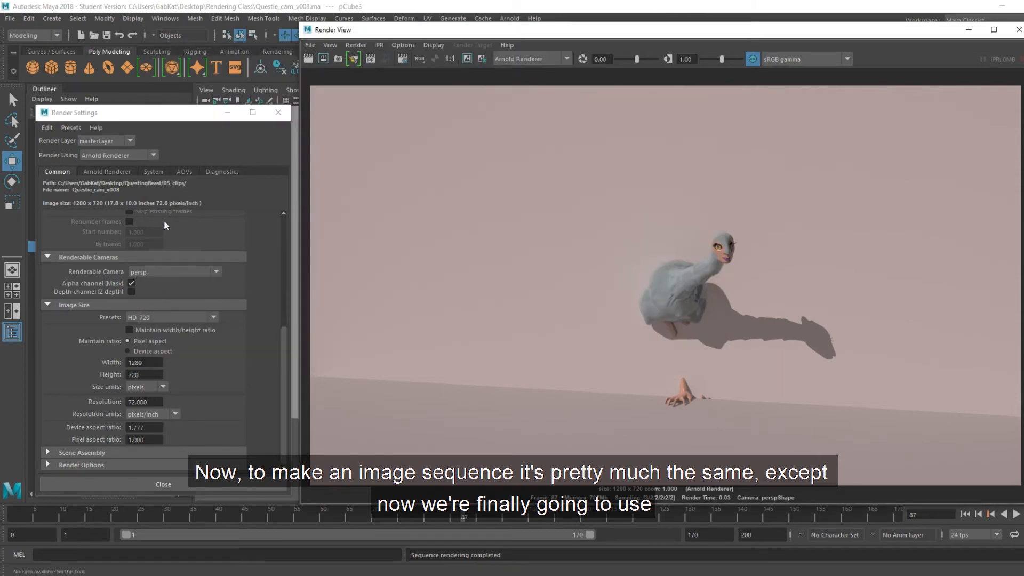
# - Set the Frame/Animation extension to name_#.ext for rendering an image sequence
pyautogui.scroll(5, 212, 332)
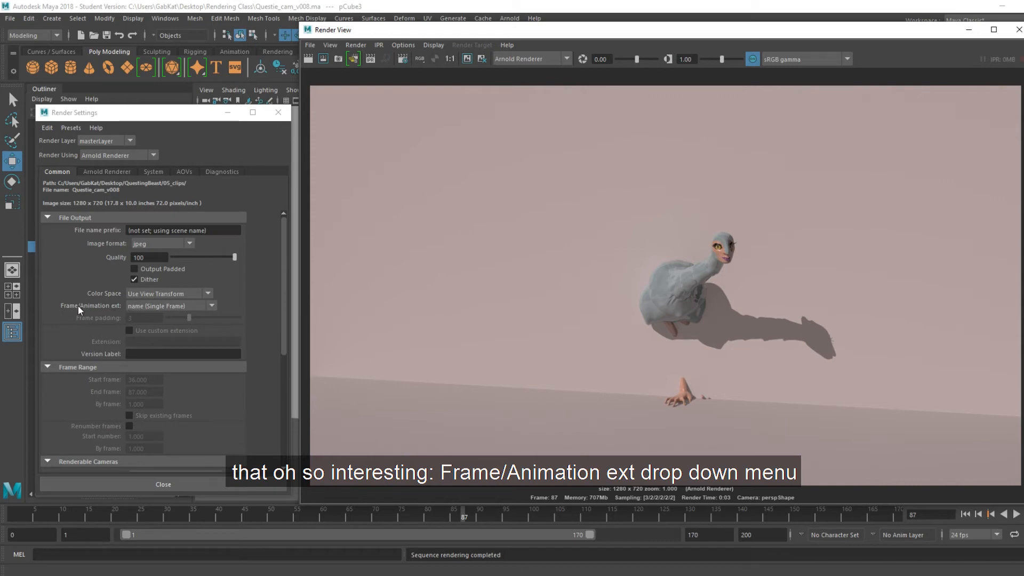
pyautogui.click(213, 306)
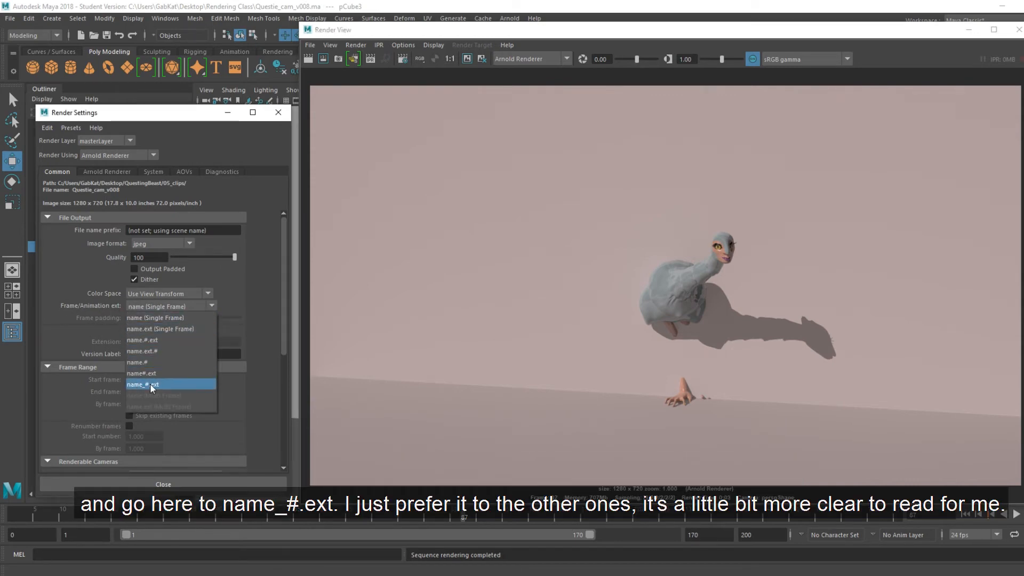
pyautogui.click(131, 385)
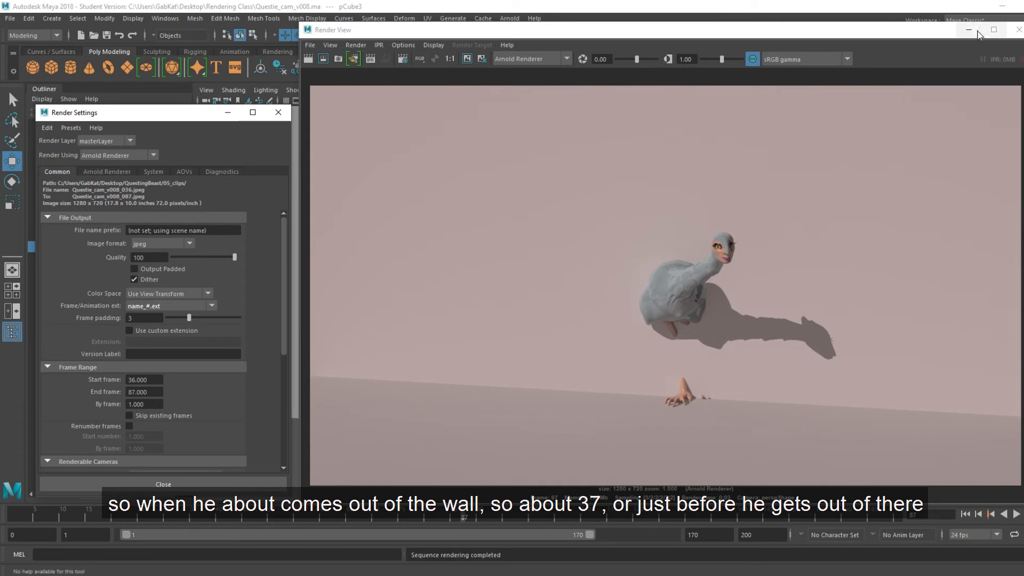
# - Minimise the Render View and scrub the timeline between about frames 38 and 88 to find the character's emergence from the wall
pyautogui.click(970, 30)
pyautogui.moveTo(419, 521); pyautogui.dragTo(203, 524)
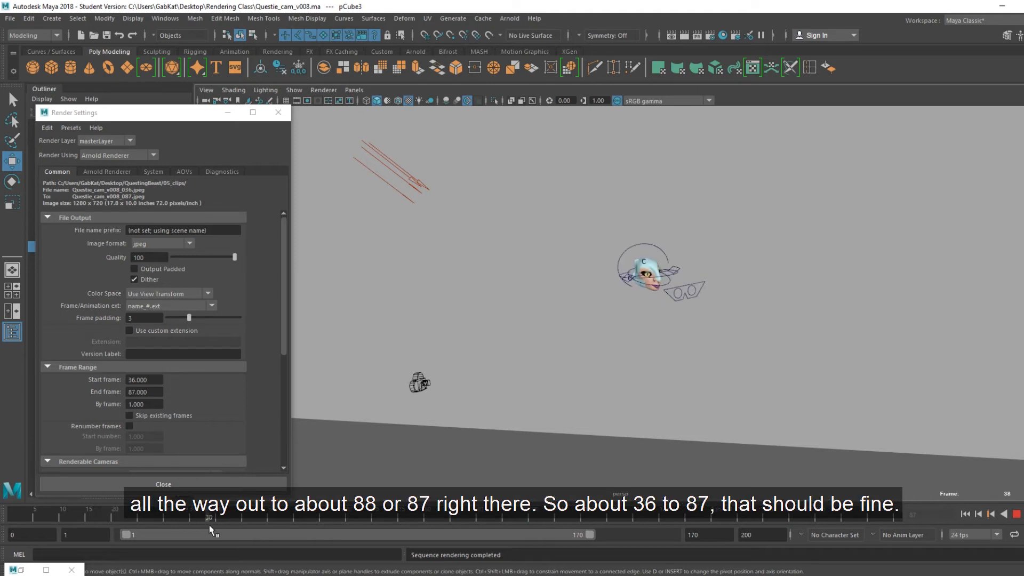
pyautogui.moveTo(205, 516); pyautogui.dragTo(468, 534)
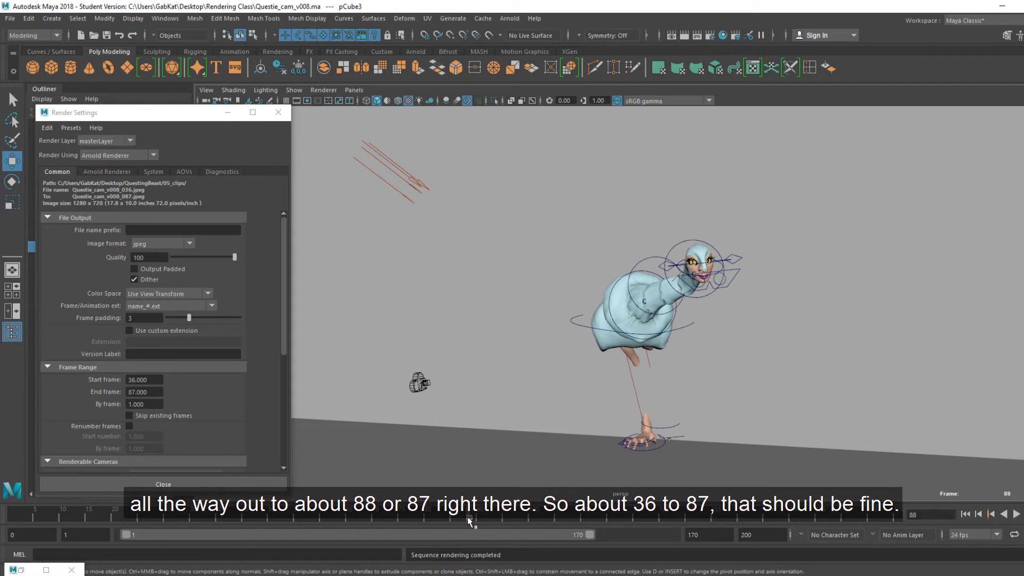
pyautogui.moveTo(469, 522); pyautogui.dragTo(464, 522)
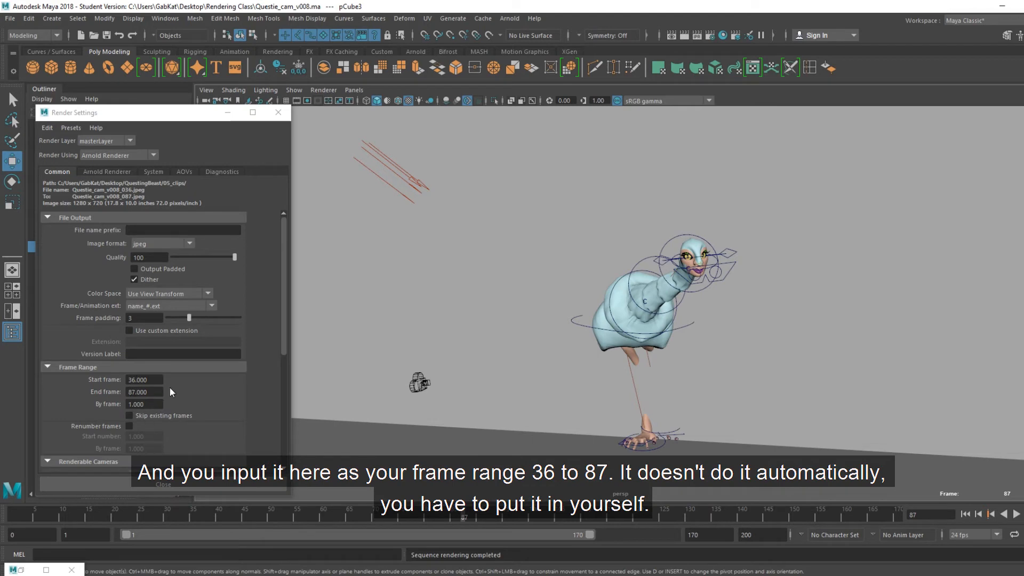
# - Review the start and end frame fields of the Frame Range, along with the camera and image size settings
pyautogui.scroll(-5, 228, 384)
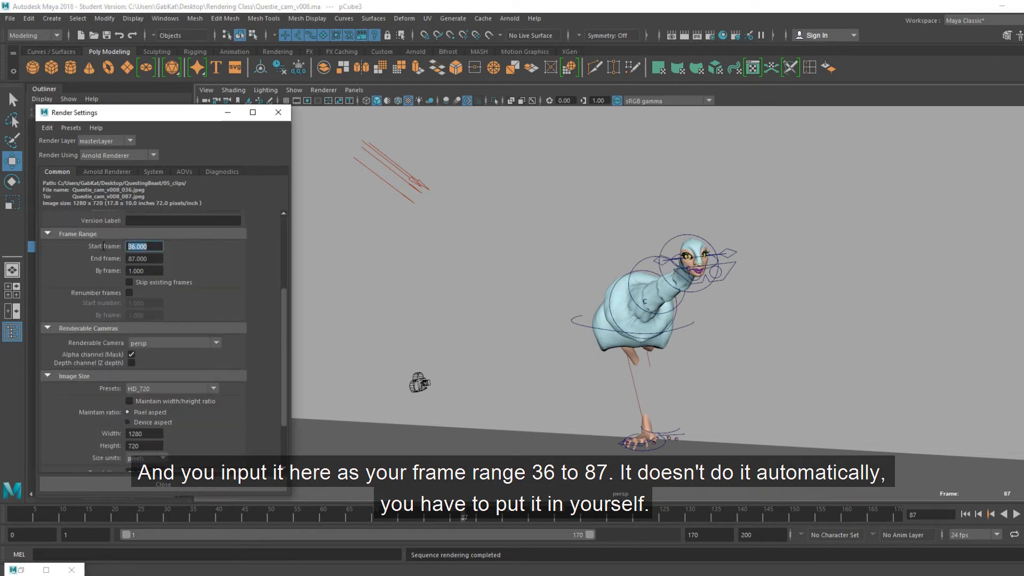
pyautogui.click(143, 258)
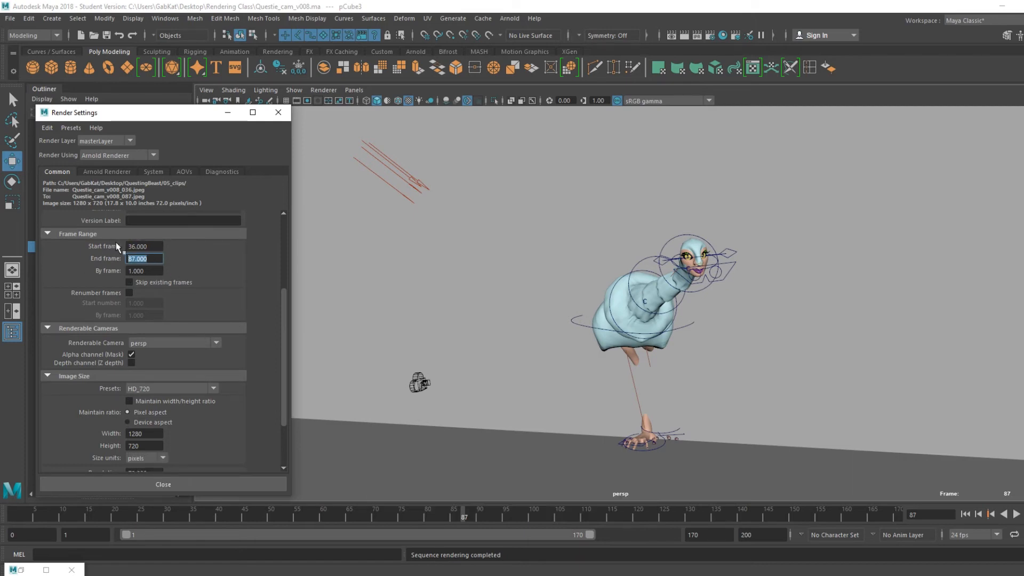
pyautogui.click(127, 247)
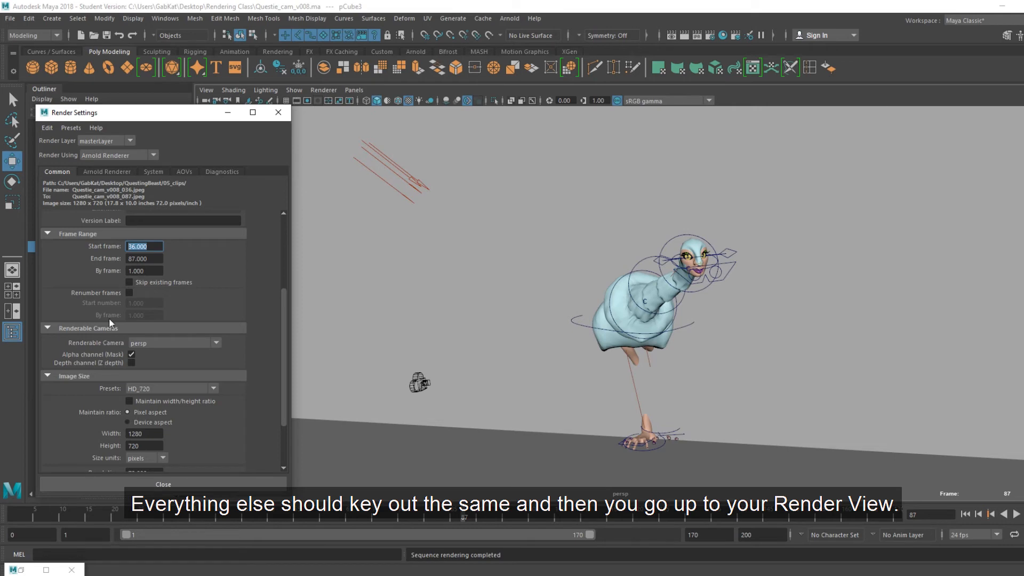
pyautogui.scroll(-3, 109, 318)
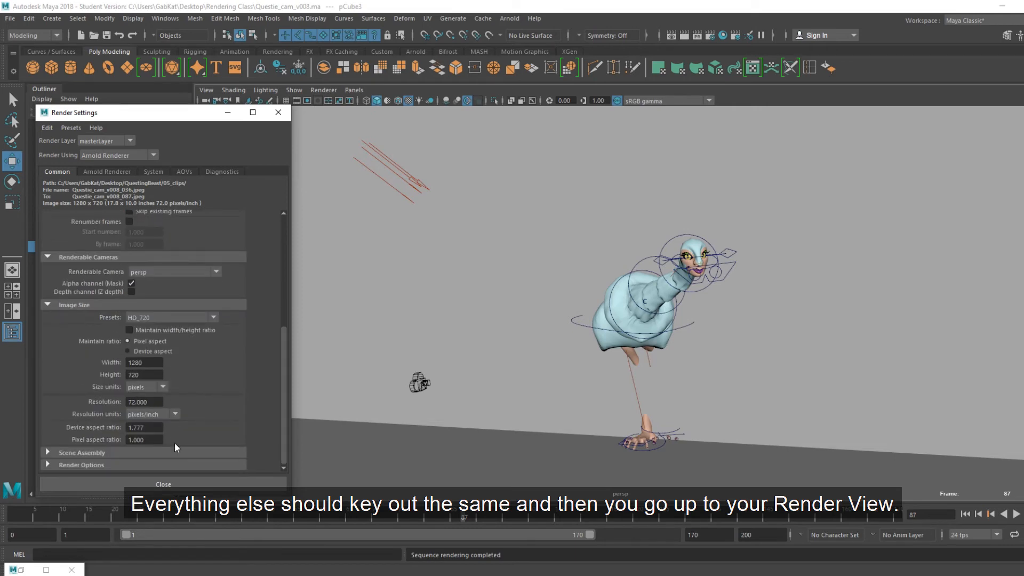
pyautogui.scroll(7, 212, 343)
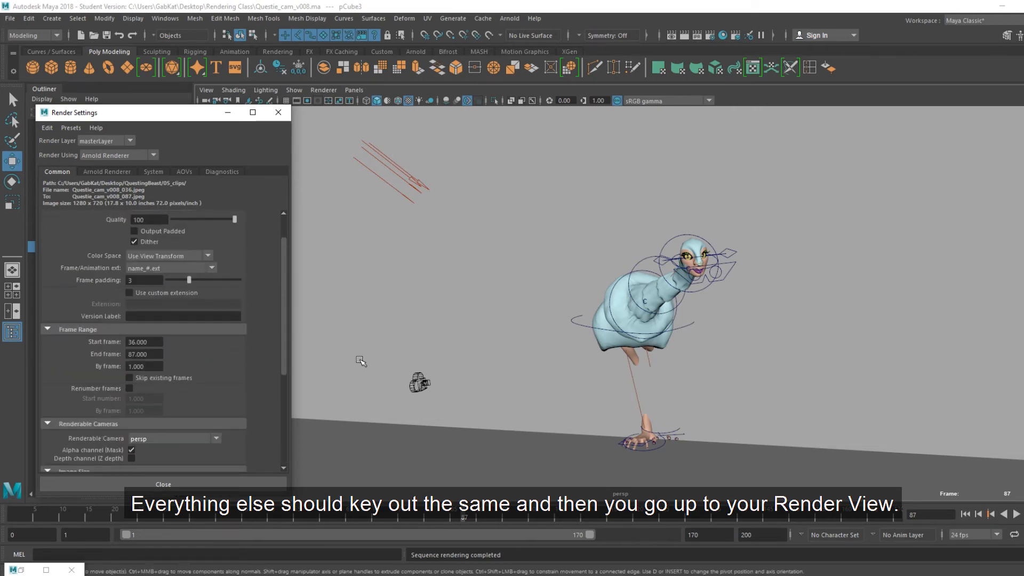
# - Set the Render Sequence alternate output file location to the Surprise folder inside 02_stills/Practice
pyautogui.click(684, 35)
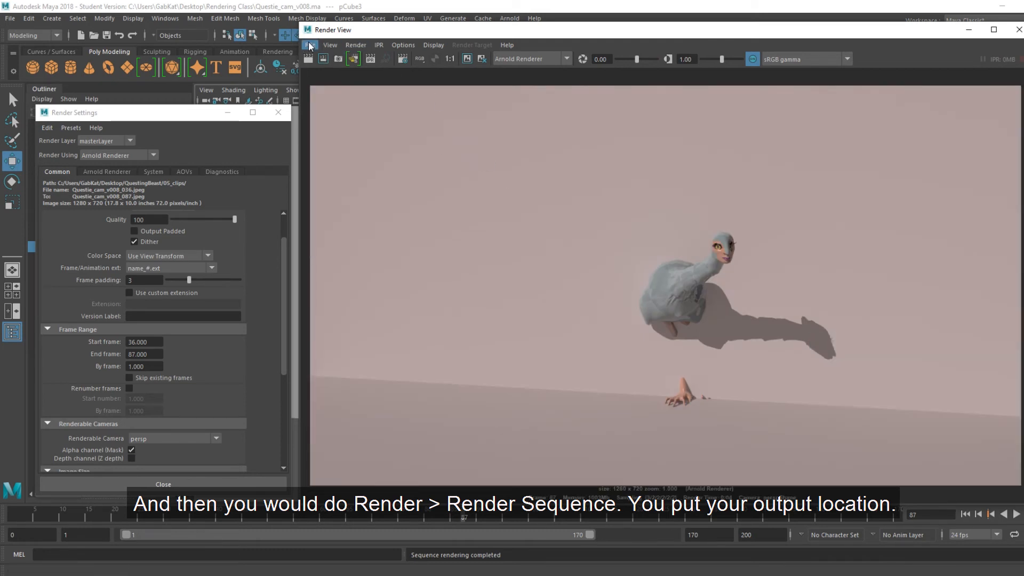
pyautogui.click(356, 46)
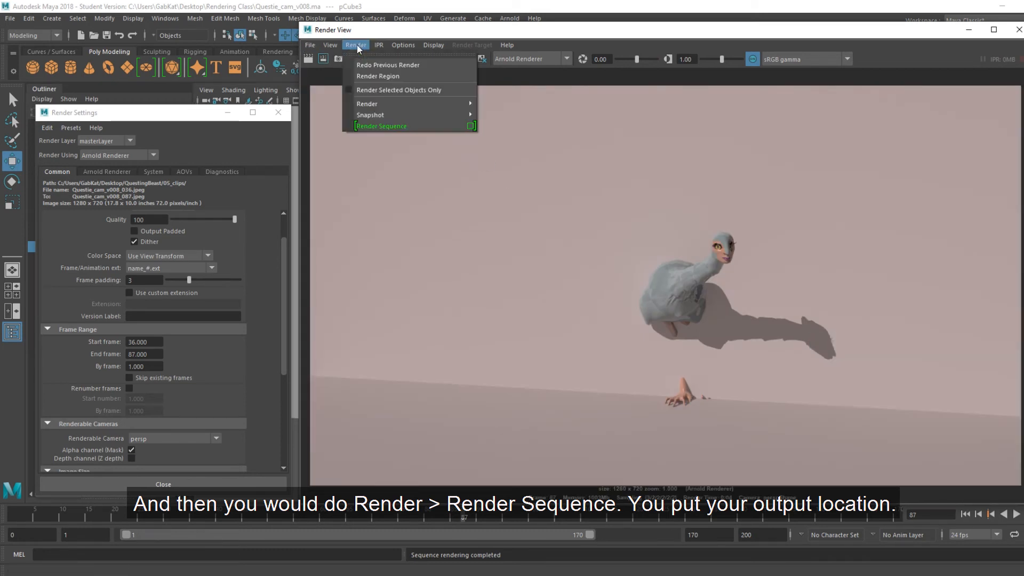
pyautogui.click(470, 128)
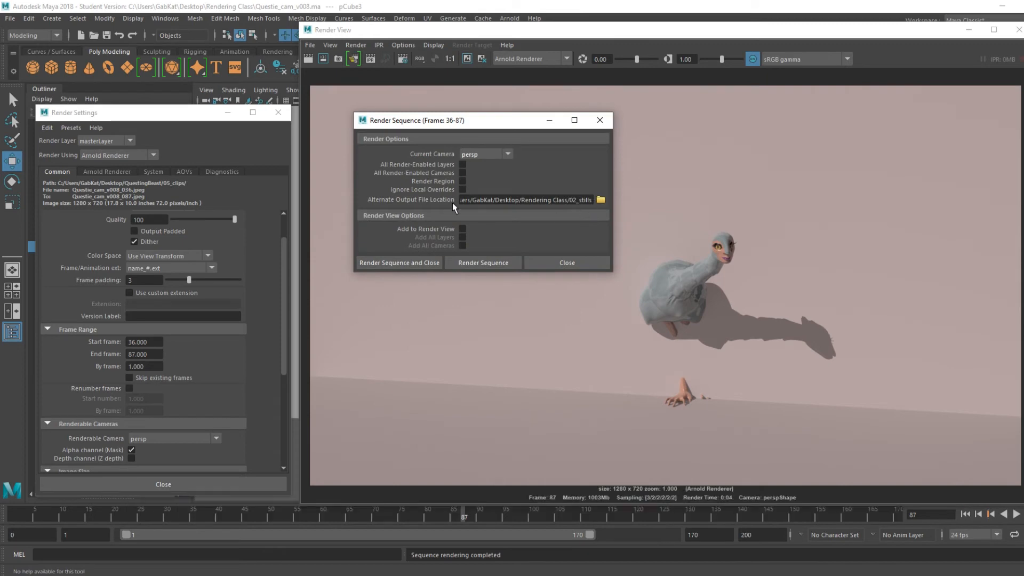
pyautogui.click(601, 200)
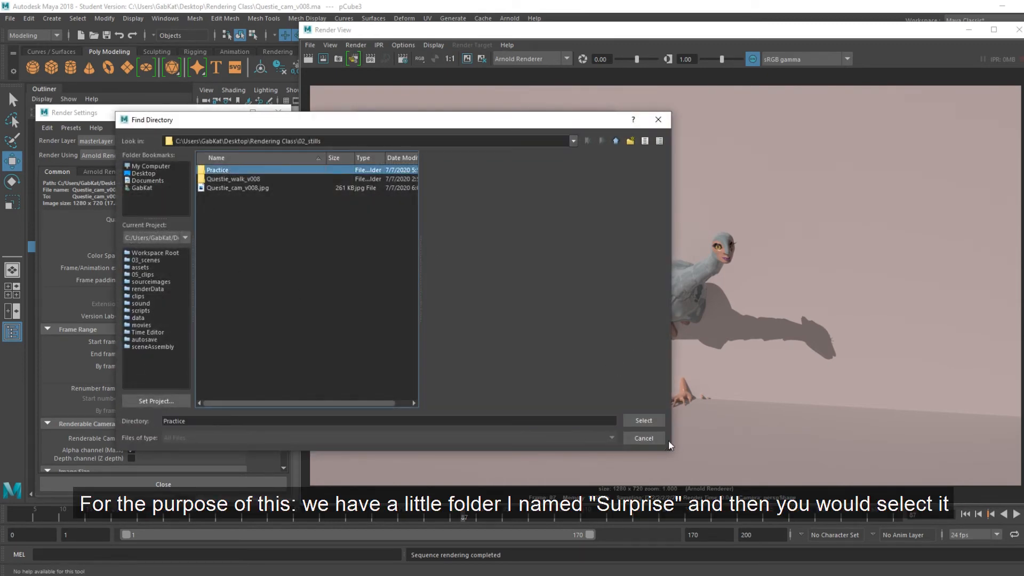
pyautogui.doubleClick(223, 171)
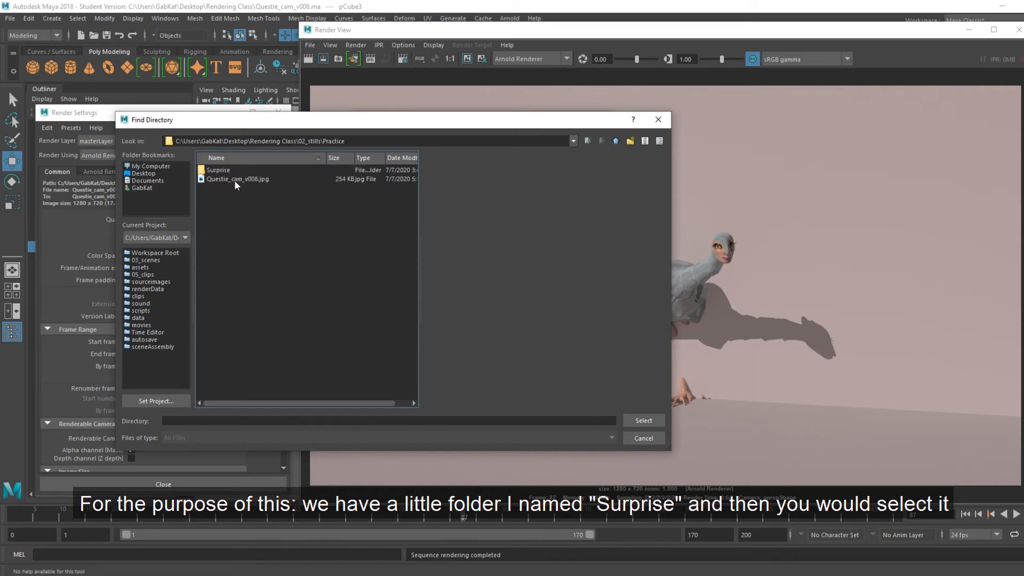
pyautogui.click(217, 170)
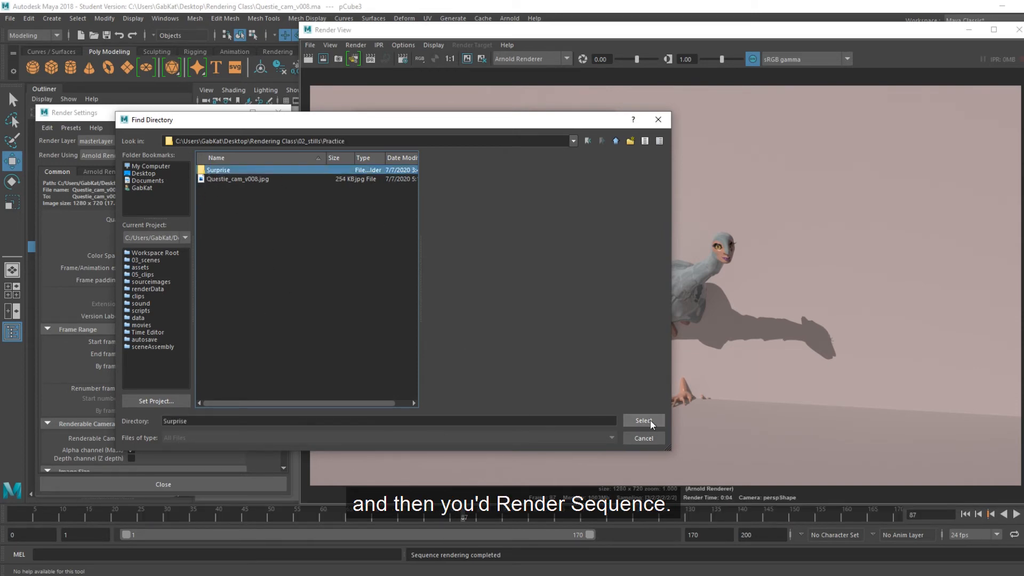
pyautogui.click(645, 421)
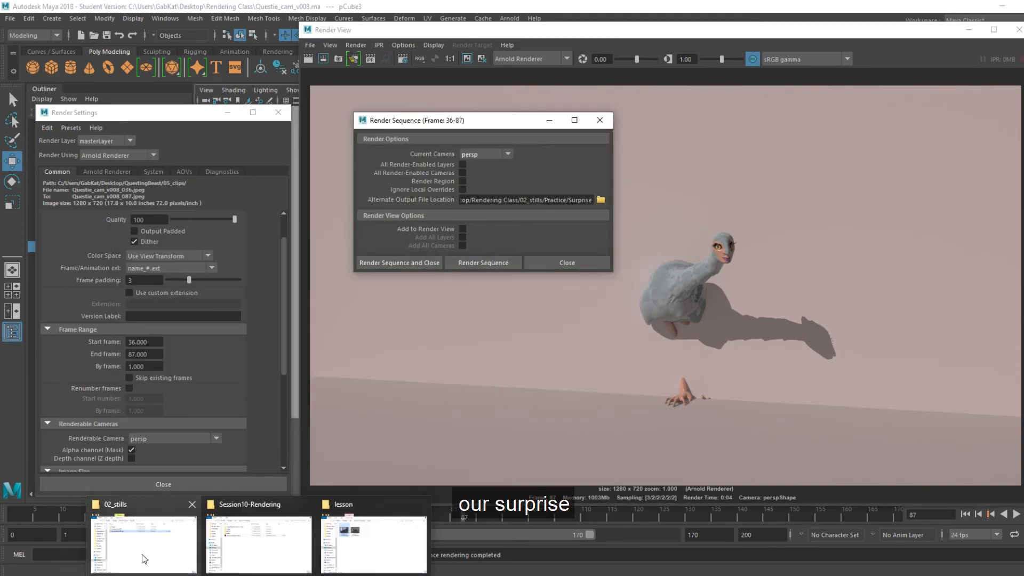
# - Switch to File Explorer and open the rendered frame Questie_cam_v008_037.jpeg from the Practice\Surprise folder
pyautogui.click(142, 552)
pyautogui.doubleClick(269, 112)
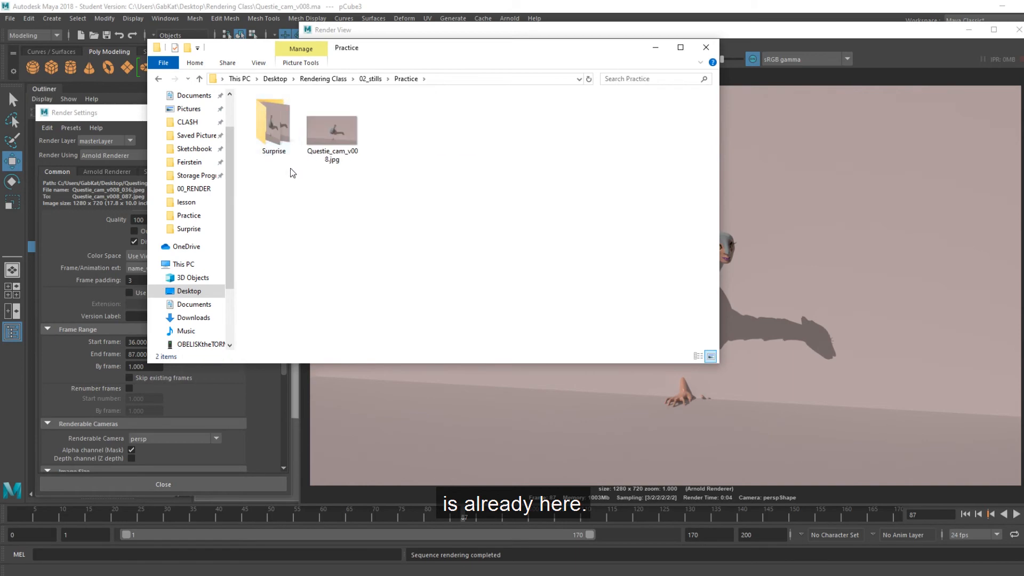
pyautogui.doubleClick(274, 144)
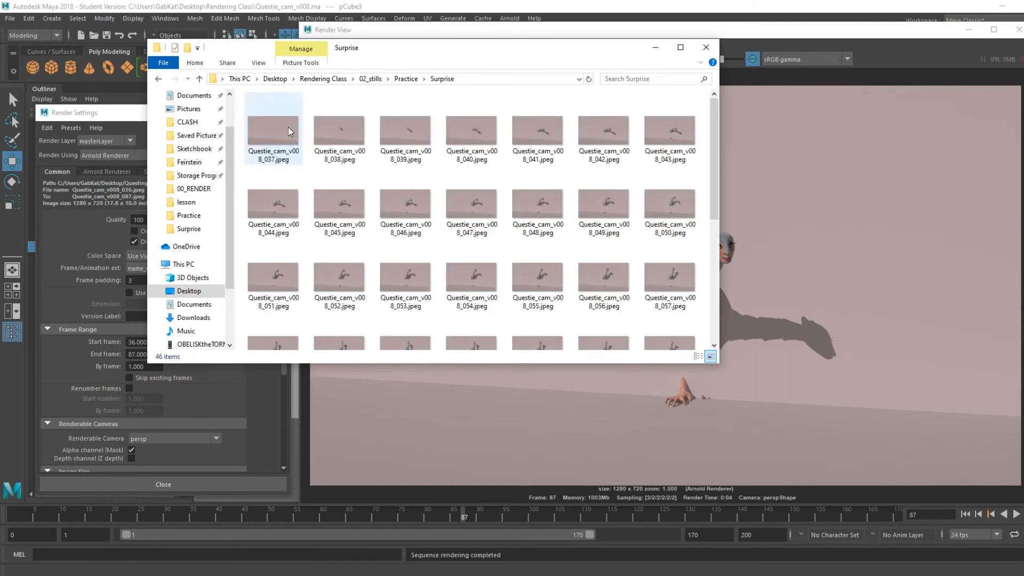
pyautogui.click(273, 145)
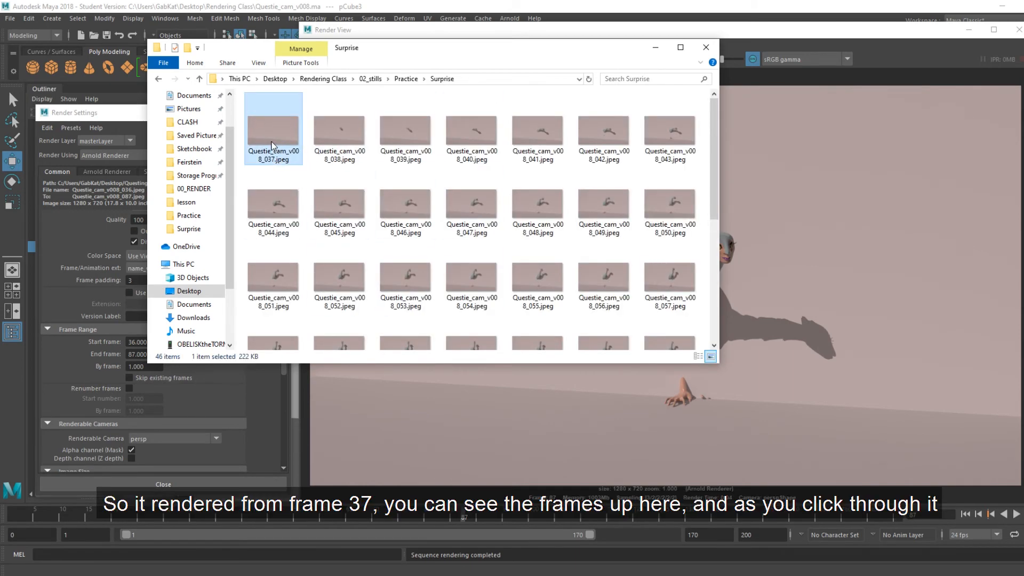
pyautogui.doubleClick(273, 145)
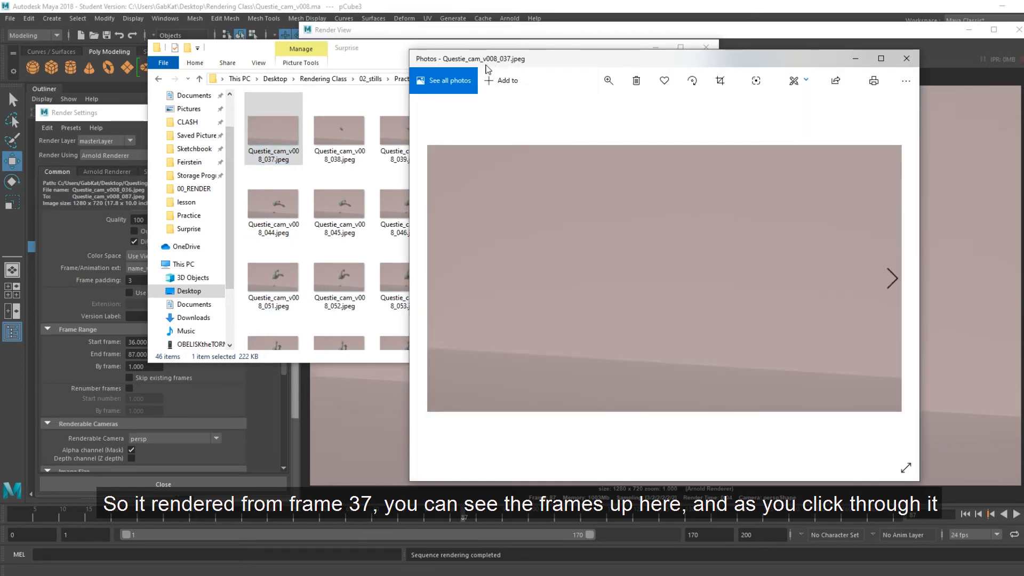
# - Flip through the rendered frames one by one from 037 to 061 to preview the motion, and close the image viewer
pyautogui.press('Right')
pyautogui.press('Right')
pyautogui.press('Right')
pyautogui.press('Right')
pyautogui.press('Right')
pyautogui.press('Right')
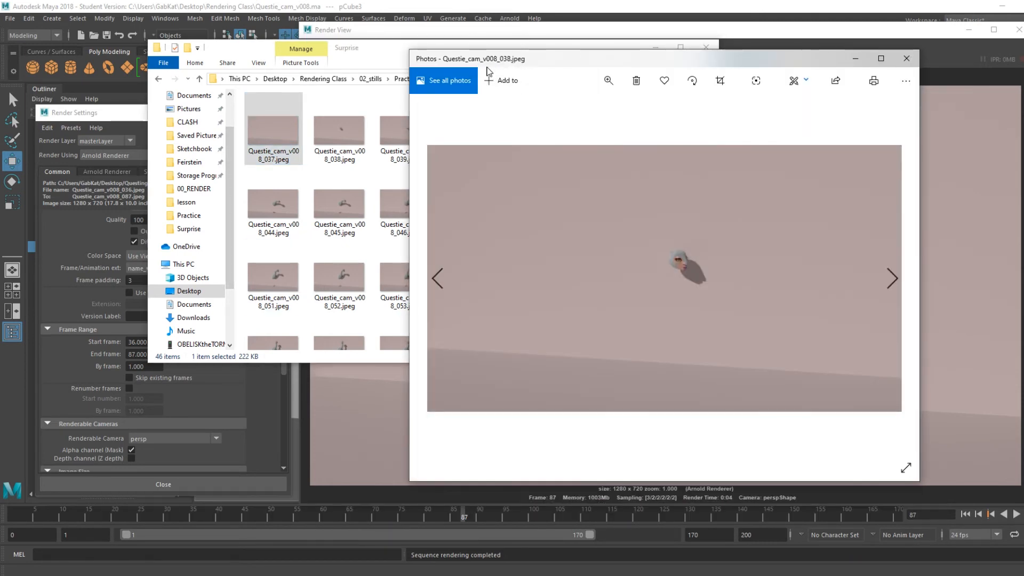
pyautogui.press('Right')
pyautogui.press('Right')
pyautogui.press('Right')
pyautogui.press('Right')
pyautogui.press('Right')
pyautogui.press('Right')
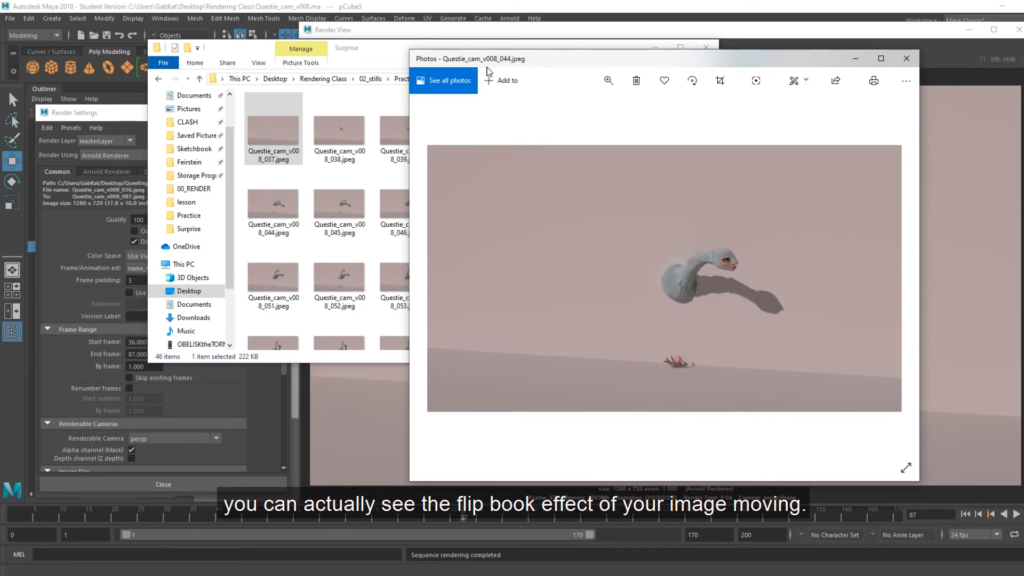
pyautogui.press('Right')
pyautogui.press('Right')
pyautogui.press('Right')
pyautogui.press('Right')
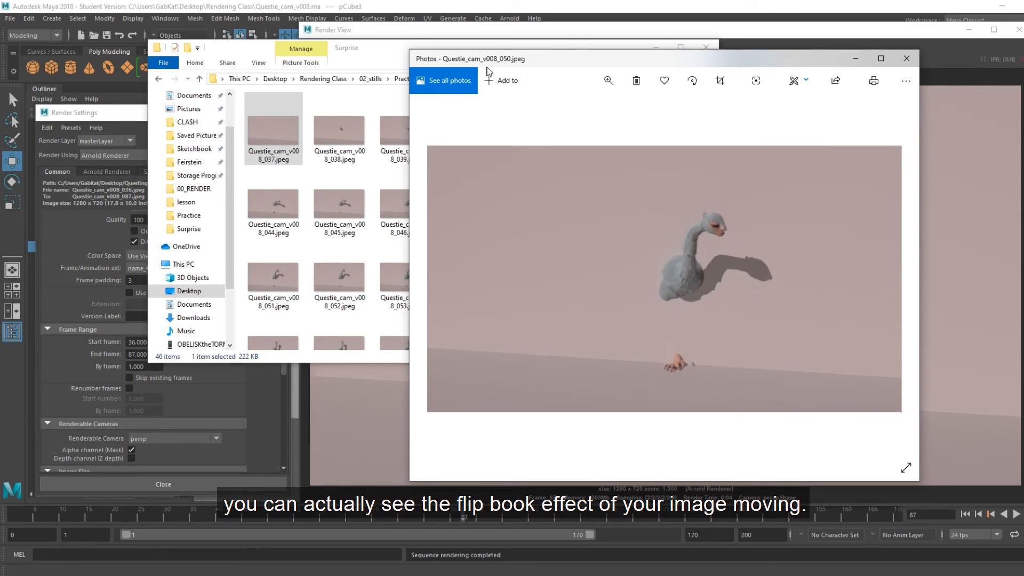
pyautogui.press('Right')
pyautogui.press('Right')
pyautogui.press('Right')
pyautogui.press('Right')
pyautogui.press('Right')
pyautogui.press('Right')
pyautogui.press('Right')
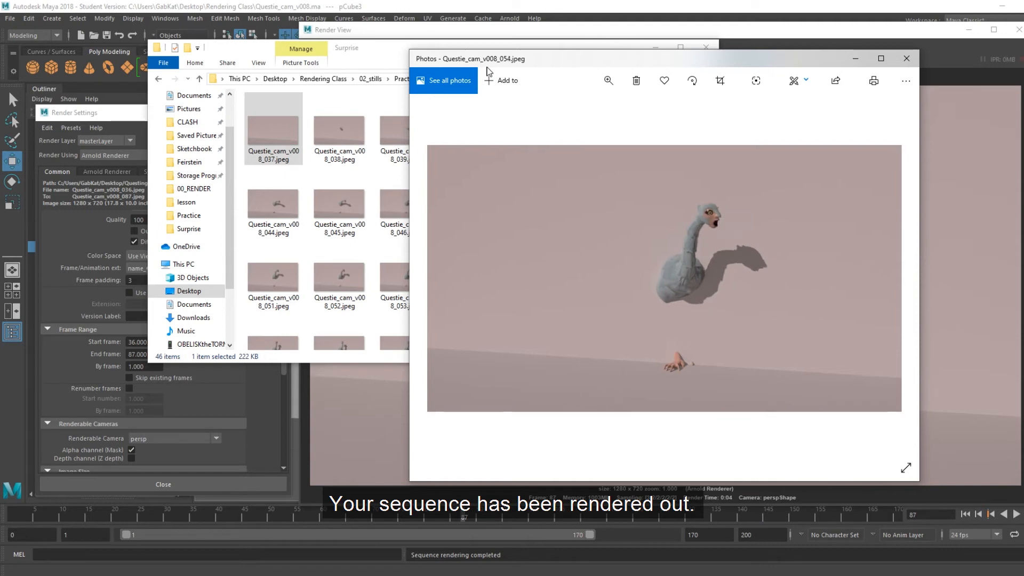
pyautogui.press('Right')
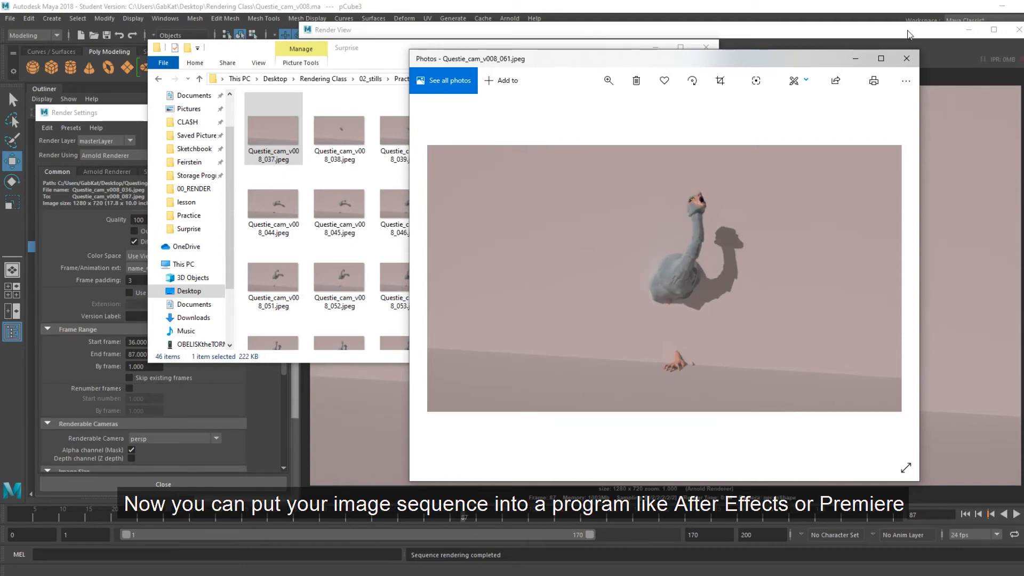
pyautogui.click(907, 58)
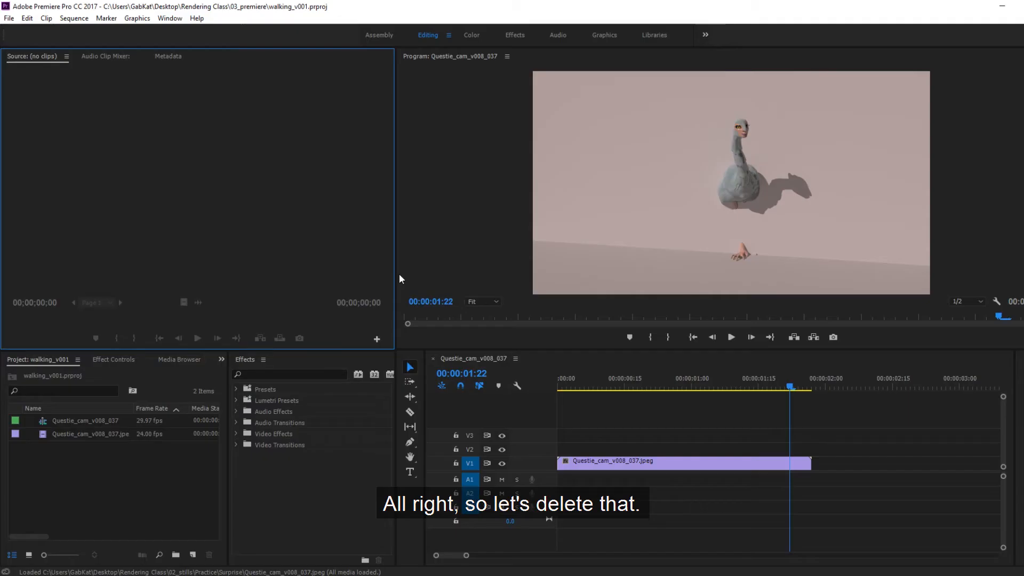
# - In Premiere Pro, delete the Questie_cam_v008_037 clip from the timeline and remove both its source footage and sequence from the project
pyautogui.click(619, 465)
pyautogui.press('Delete')
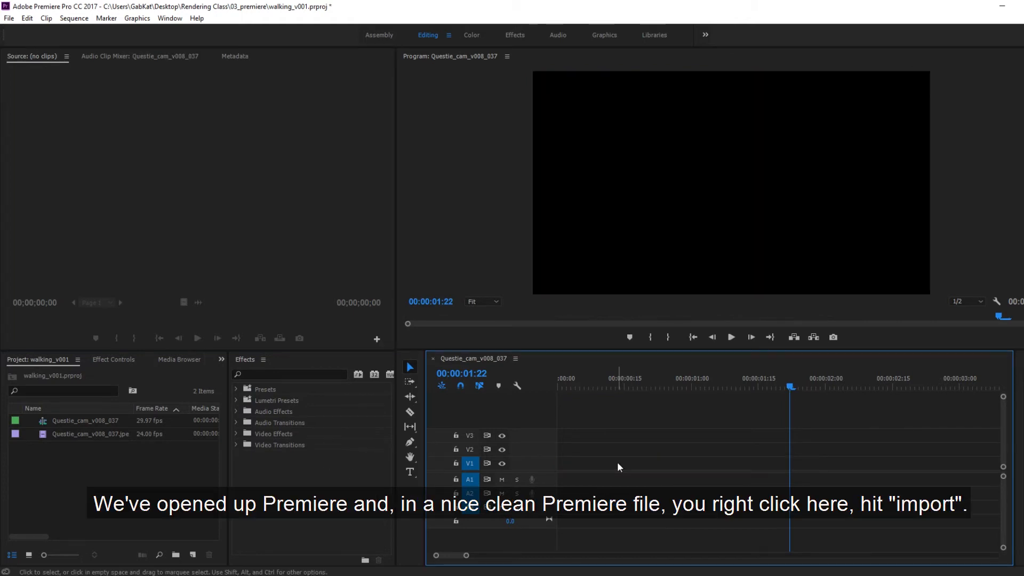
pyautogui.click(119, 432)
pyautogui.press('Delete')
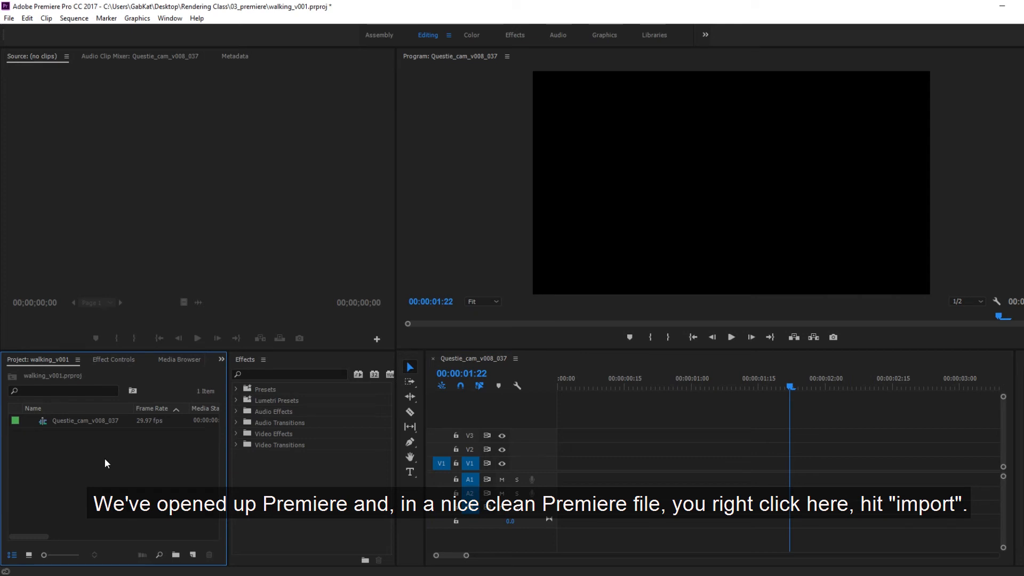
pyautogui.click(108, 422)
pyautogui.press('Delete')
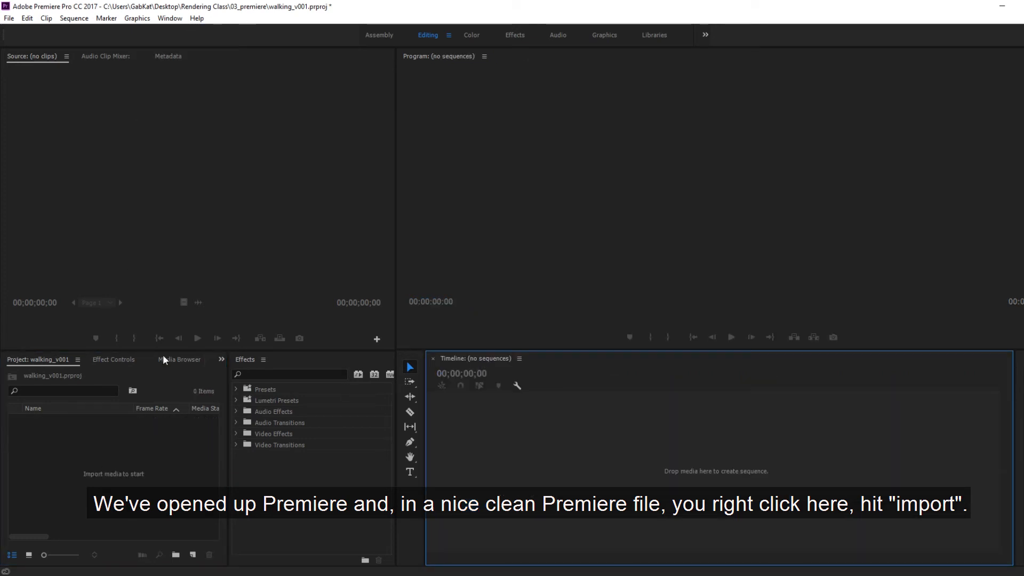
# - Start a media import into the project and browse to the Surprise folder inside Rendering Class\02_stills\Practice
pyautogui.rightClick(69, 448)
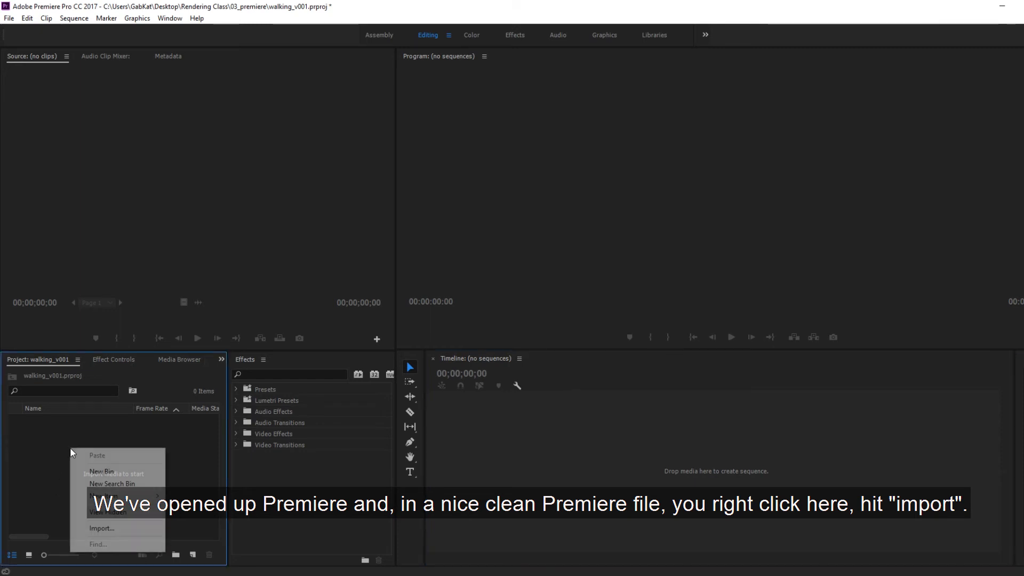
pyautogui.click(102, 528)
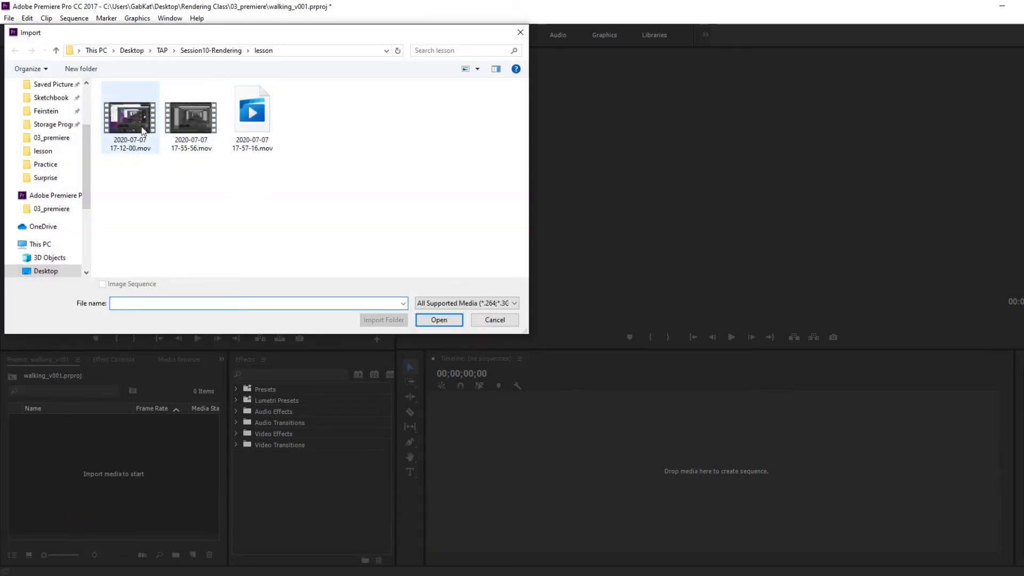
pyautogui.click(162, 51)
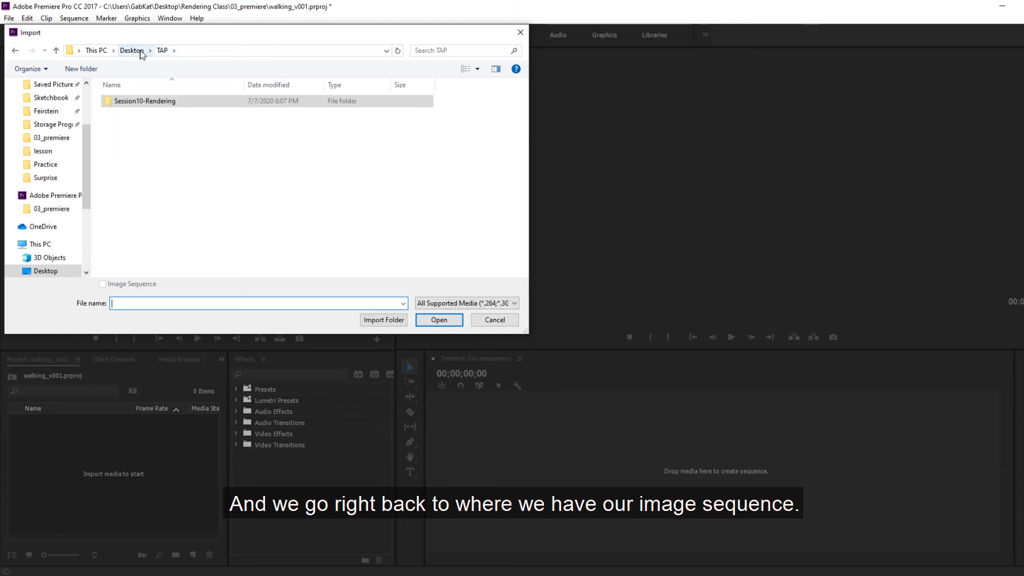
pyautogui.click(141, 52)
pyautogui.doubleClick(132, 142)
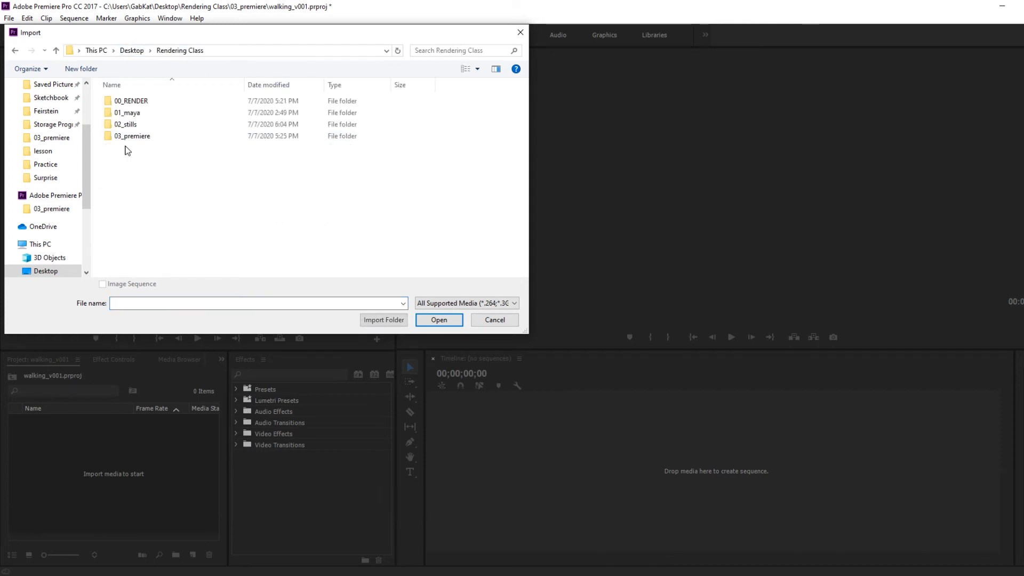
pyautogui.doubleClick(129, 101)
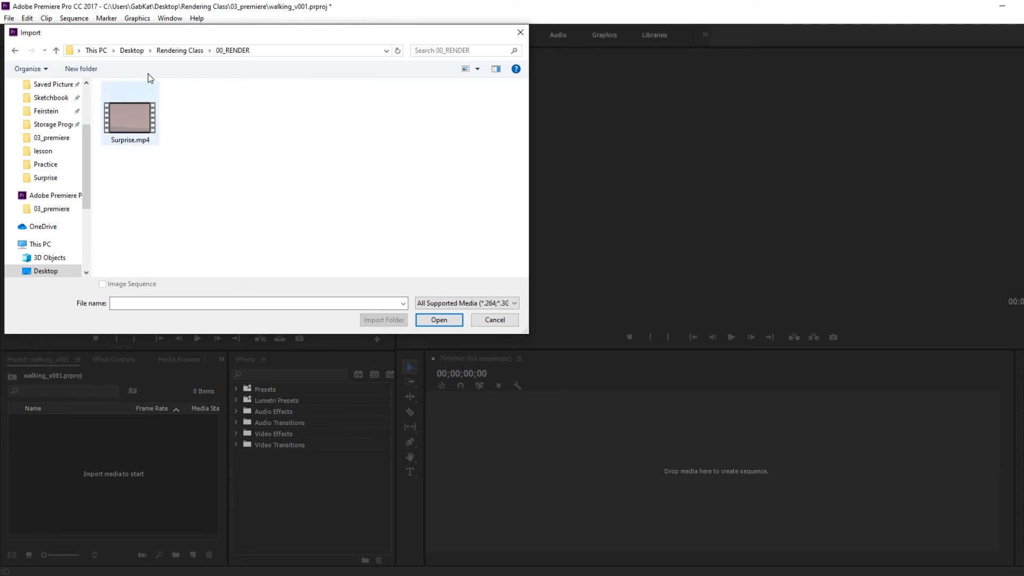
pyautogui.click(180, 52)
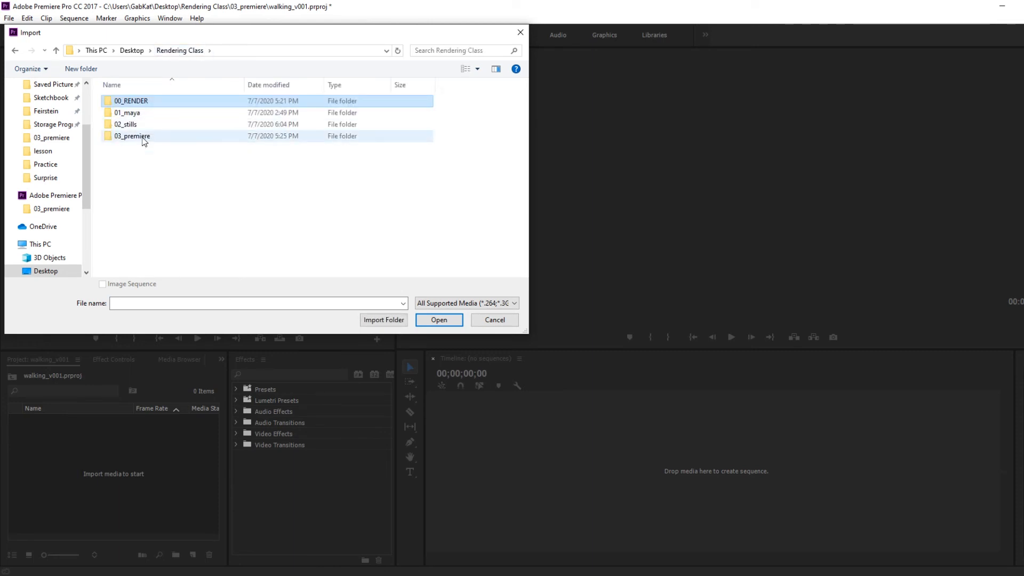
pyautogui.doubleClick(125, 125)
pyautogui.doubleClick(126, 102)
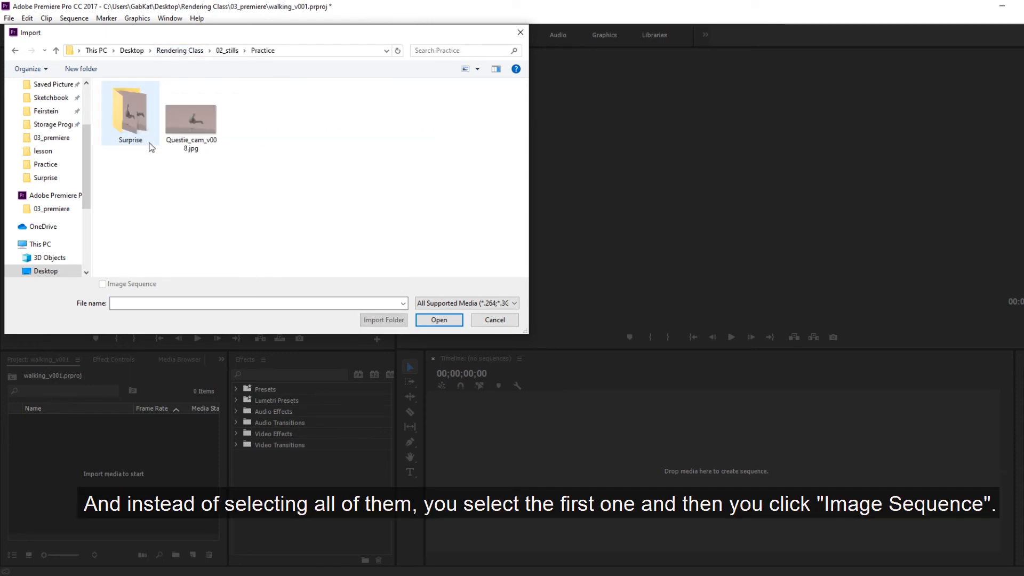
pyautogui.doubleClick(130, 115)
# - Import the frames as an image sequence starting from Questie_cam_v008_037.jpeg
pyautogui.click(129, 120)
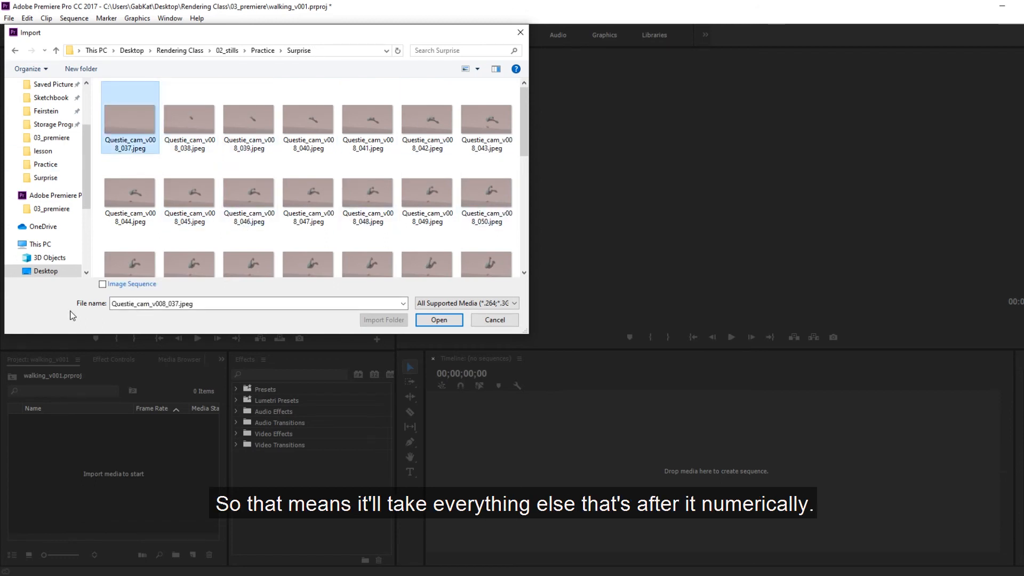
pyautogui.click(103, 285)
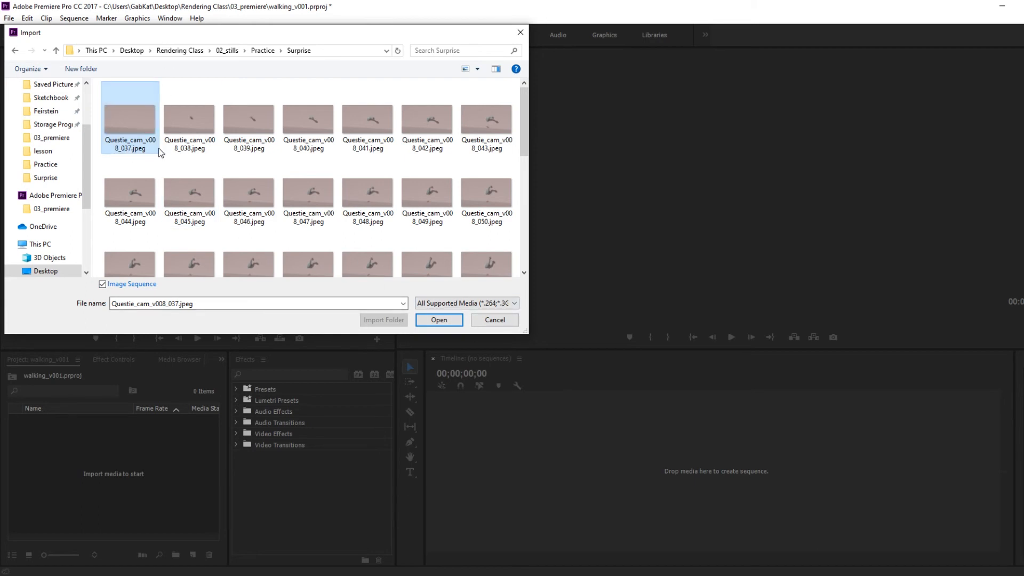
pyautogui.click(428, 323)
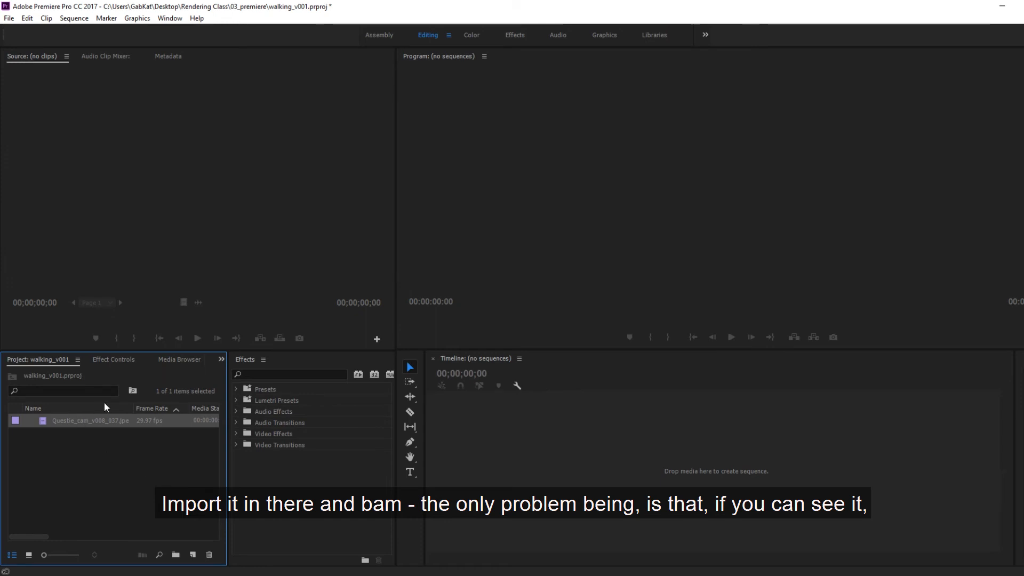
# - Check the imported clip's frame rate, switch to Maya to compare the scene's playback rate, and return to Premiere Pro
pyautogui.click(152, 421)
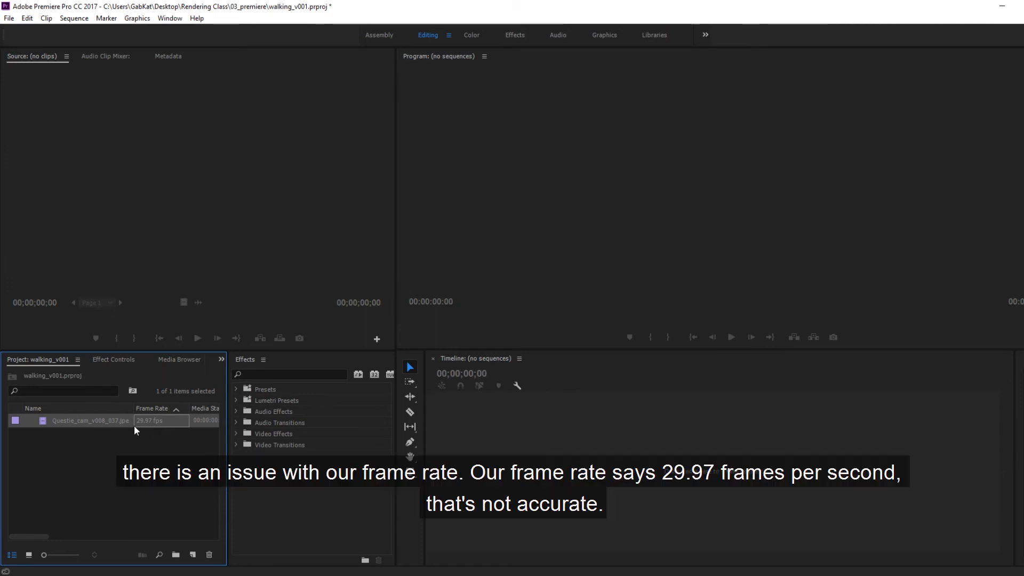
pyautogui.moveTo(220, 348); pyautogui.dragTo(221, 300)
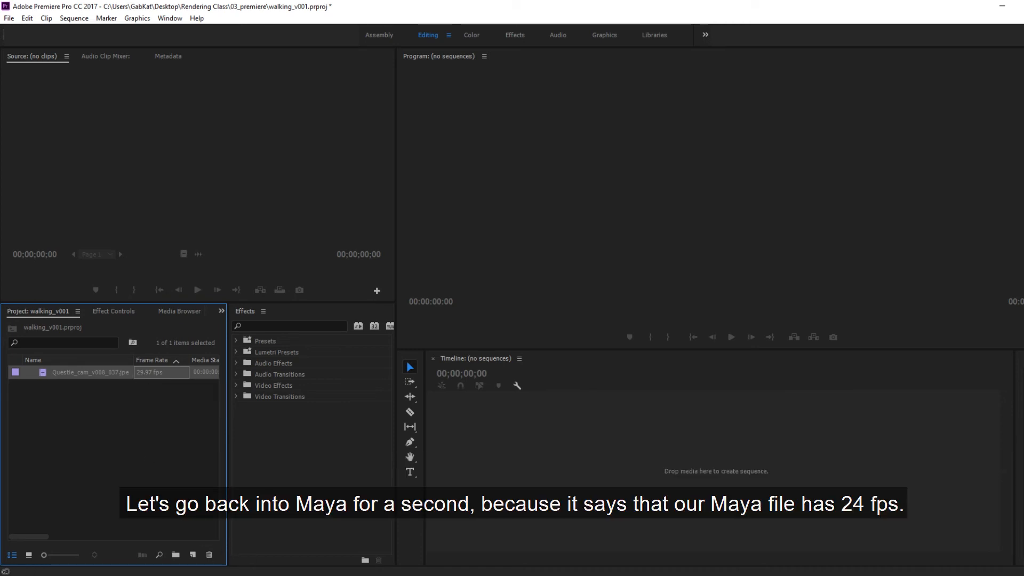
pyautogui.click(261, 554)
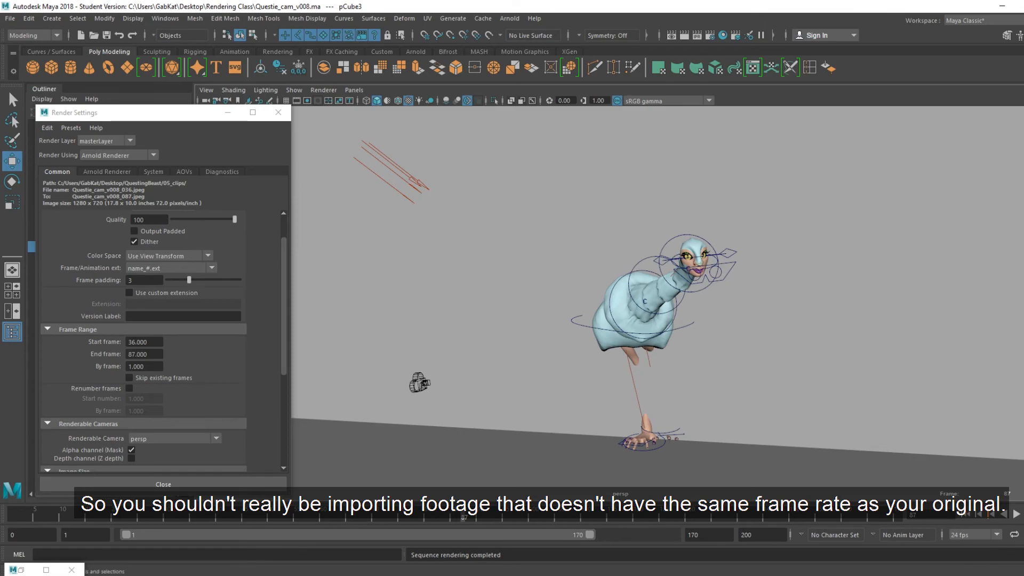
pyautogui.click(159, 575)
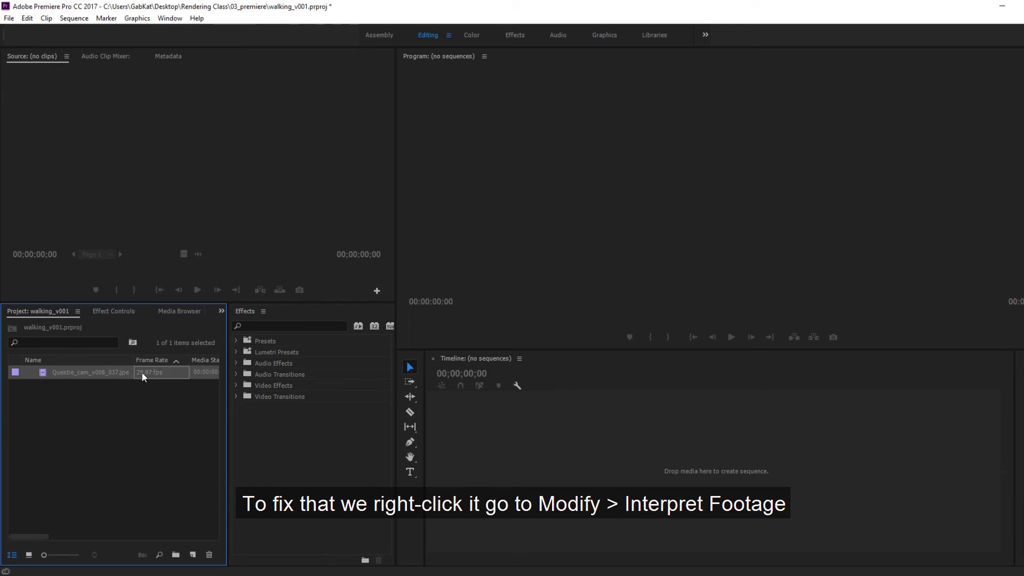
# - Interpret the Questie_cam_v008_037 footage with an assumed frame rate of 24 fps
pyautogui.rightClick(101, 376)
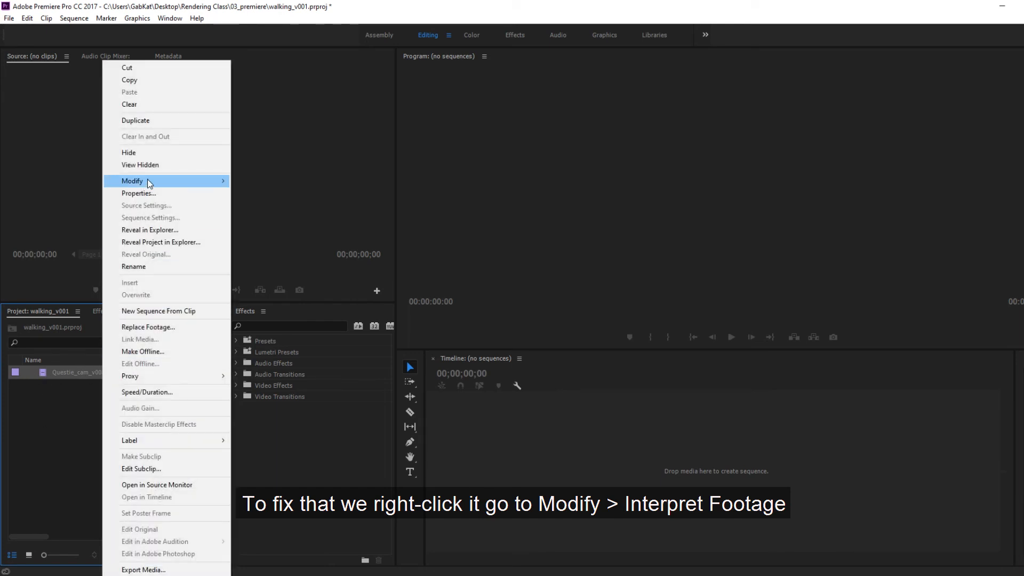
pyautogui.moveTo(149, 183)
pyautogui.click(258, 193)
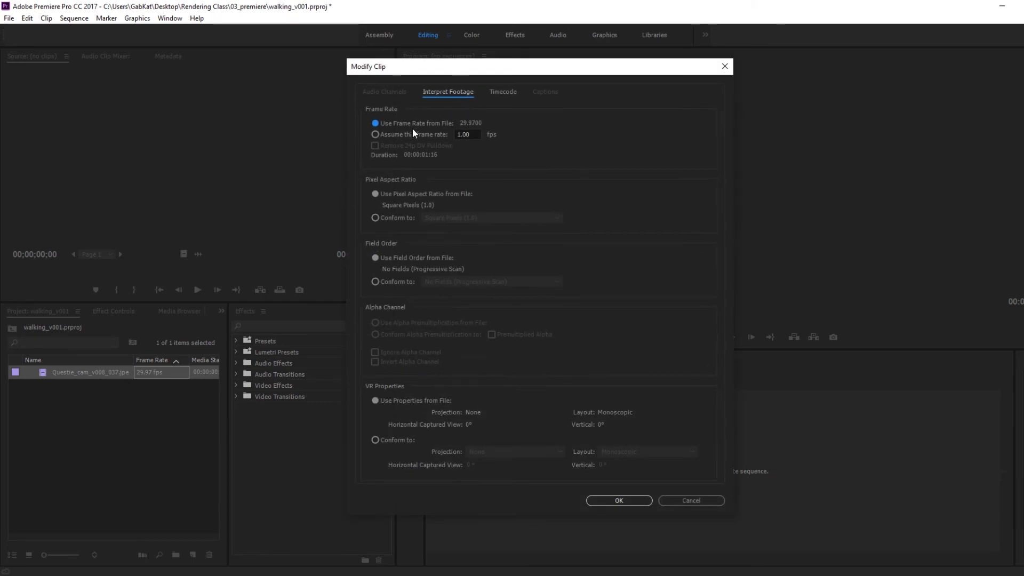
pyautogui.click(375, 135)
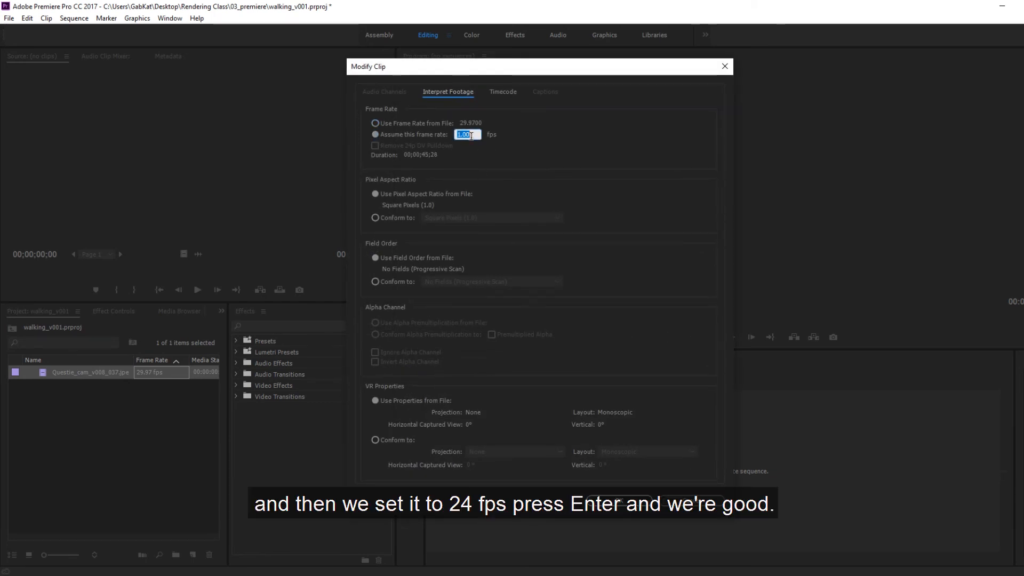
pyautogui.write('24')
pyautogui.press('Return')
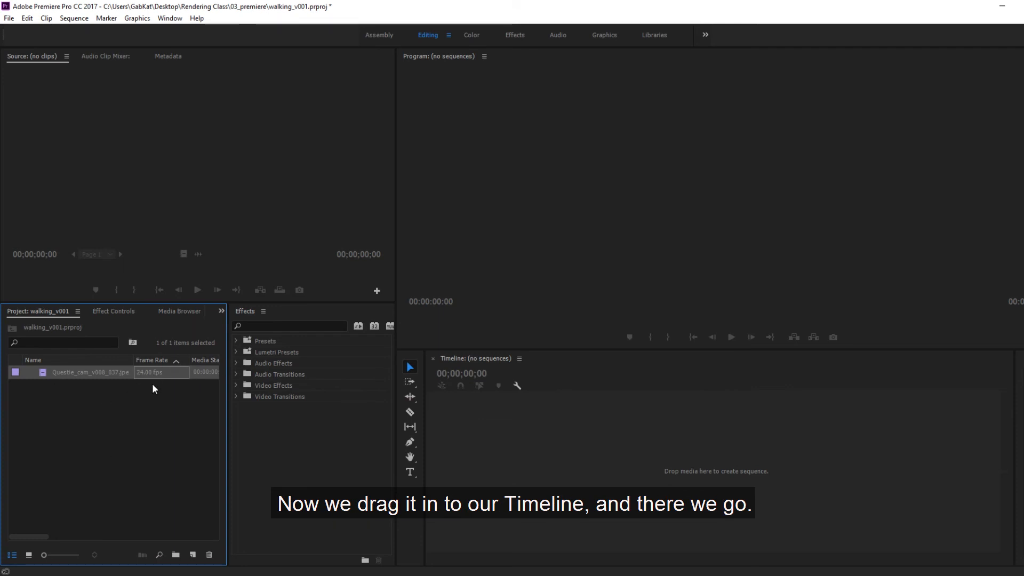
# - Place the Questie_cam_v008_037 footage on the empty timeline as a new sequence and scrub through it
pyautogui.moveTo(56, 373); pyautogui.dragTo(555, 439)
pyautogui.moveTo(561, 382); pyautogui.dragTo(760, 383)
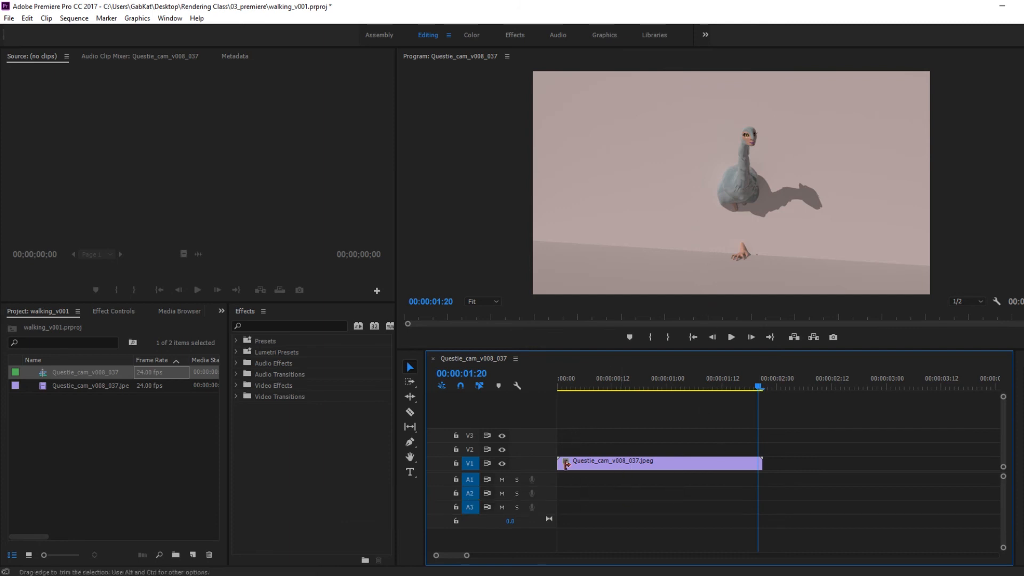
# - Select the timeline clip, open the media export settings for it, and scrub the export preview to 00:00:01:18
pyautogui.rightClick(608, 463)
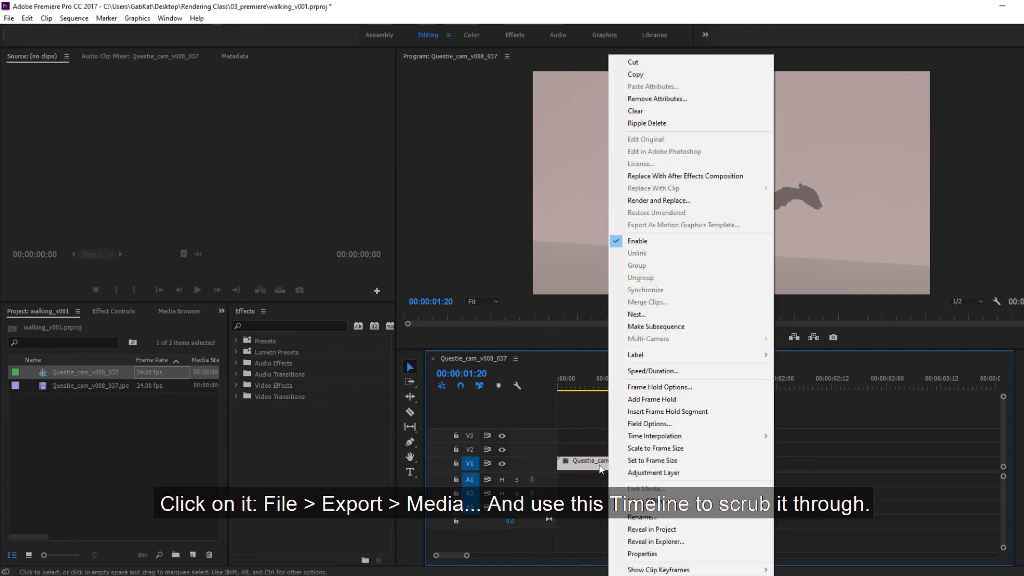
pyautogui.click(599, 465)
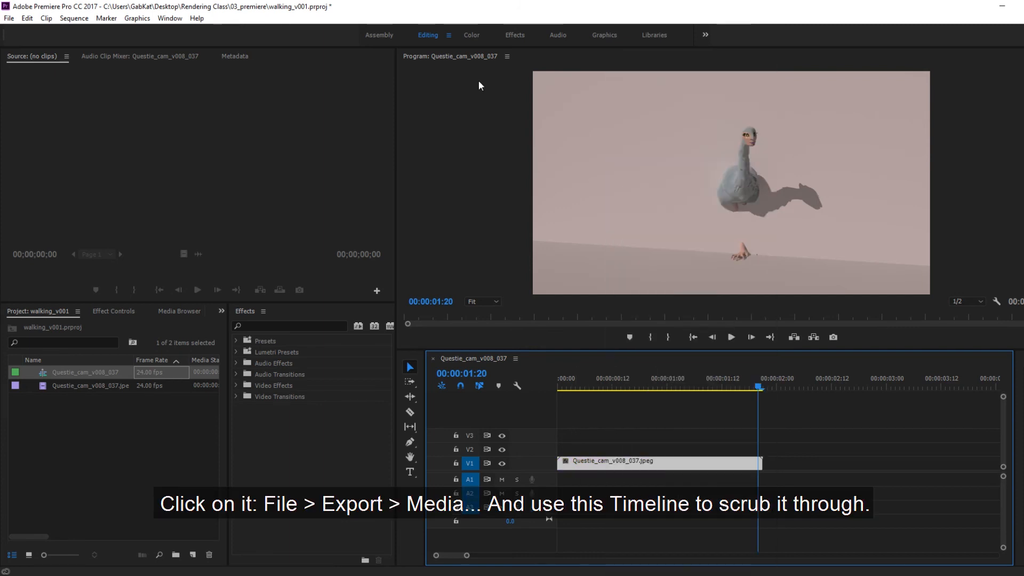
pyautogui.click(9, 18)
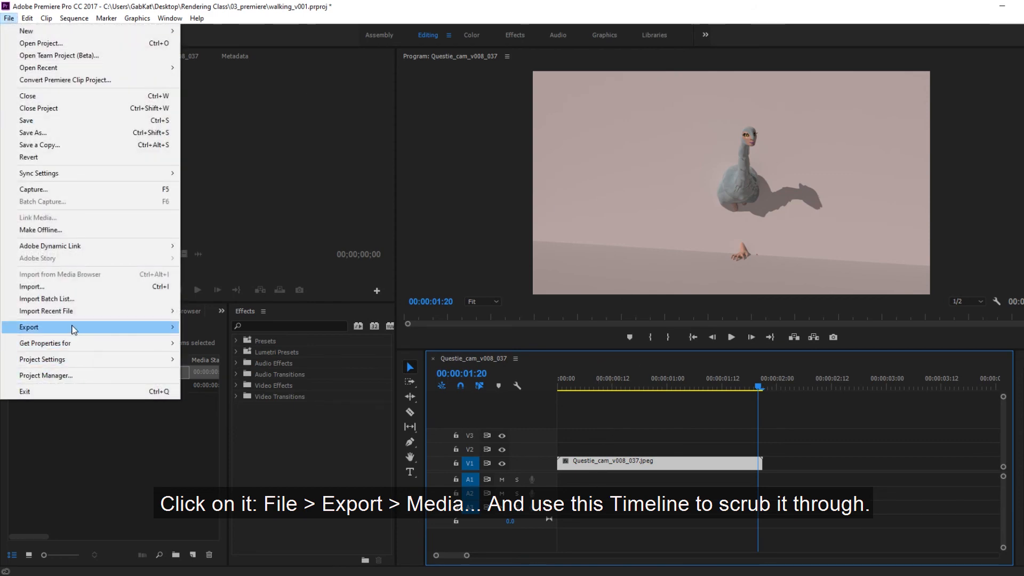
pyautogui.moveTo(73, 327)
pyautogui.click(222, 329)
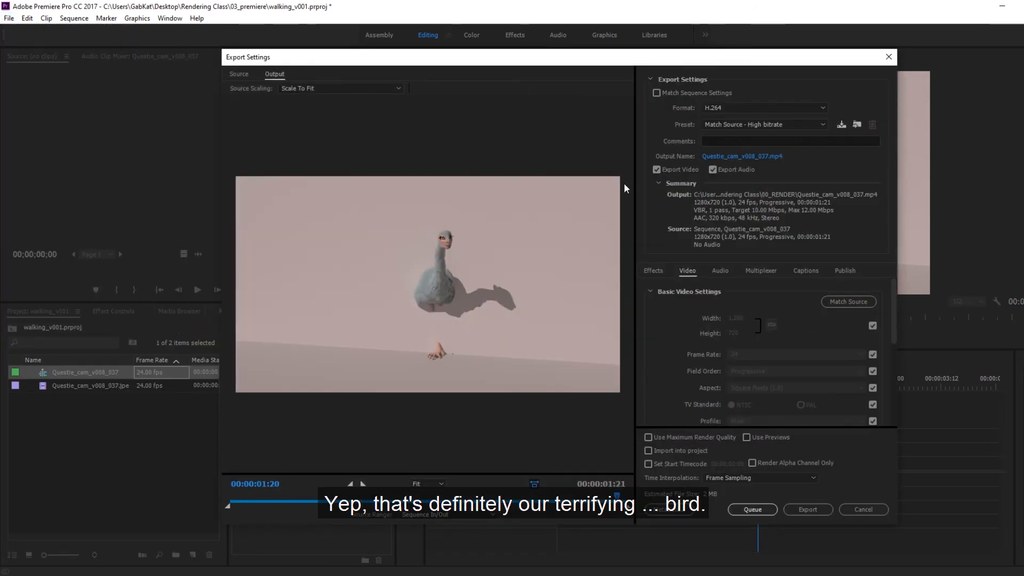
pyautogui.moveTo(617, 497); pyautogui.dragTo(598, 526)
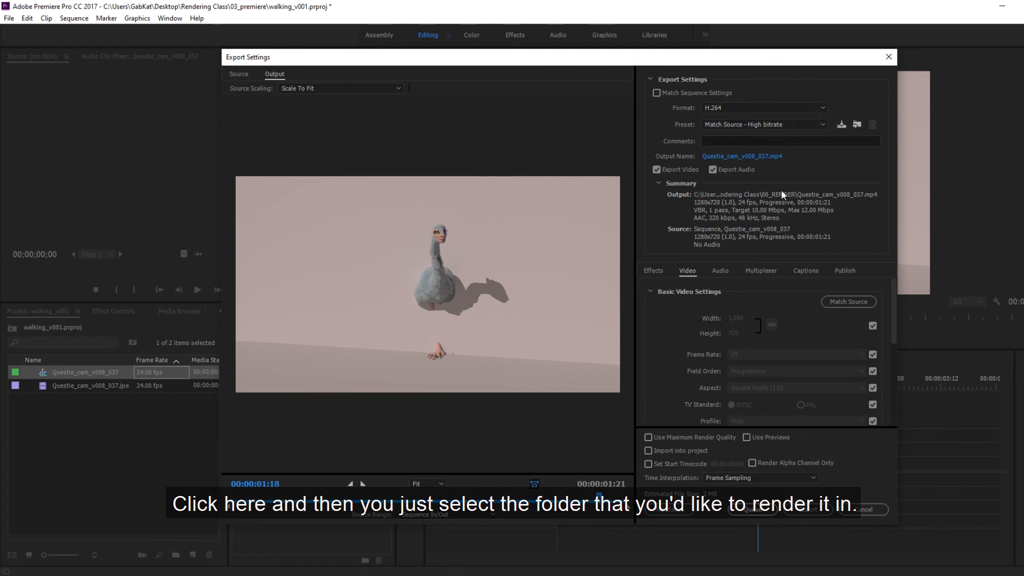
# - Set the export output to Questie_cam_v008_037.mp4 in the Rendering Class\00_RENDER folder
pyautogui.click(742, 156)
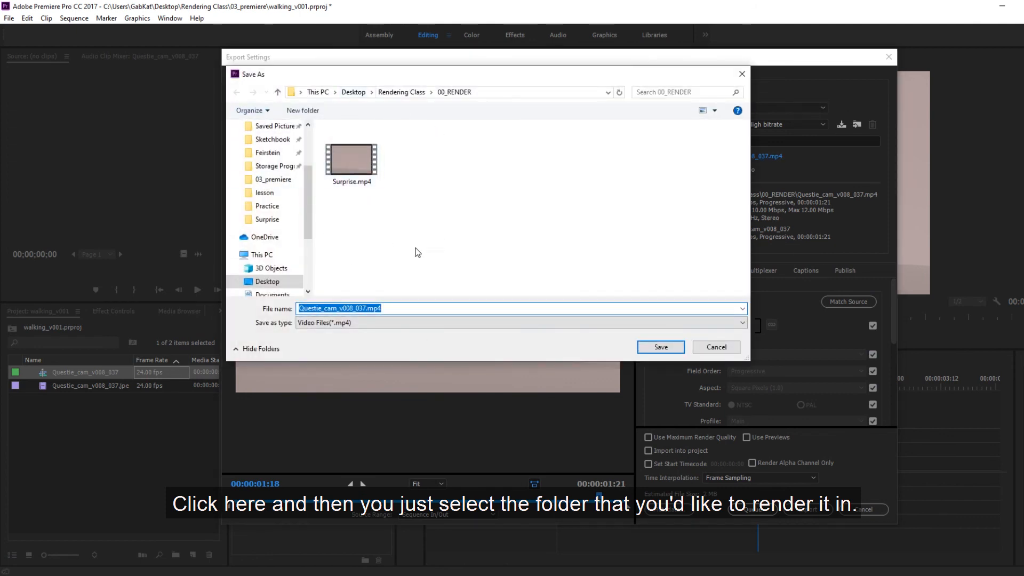
pyautogui.click(404, 93)
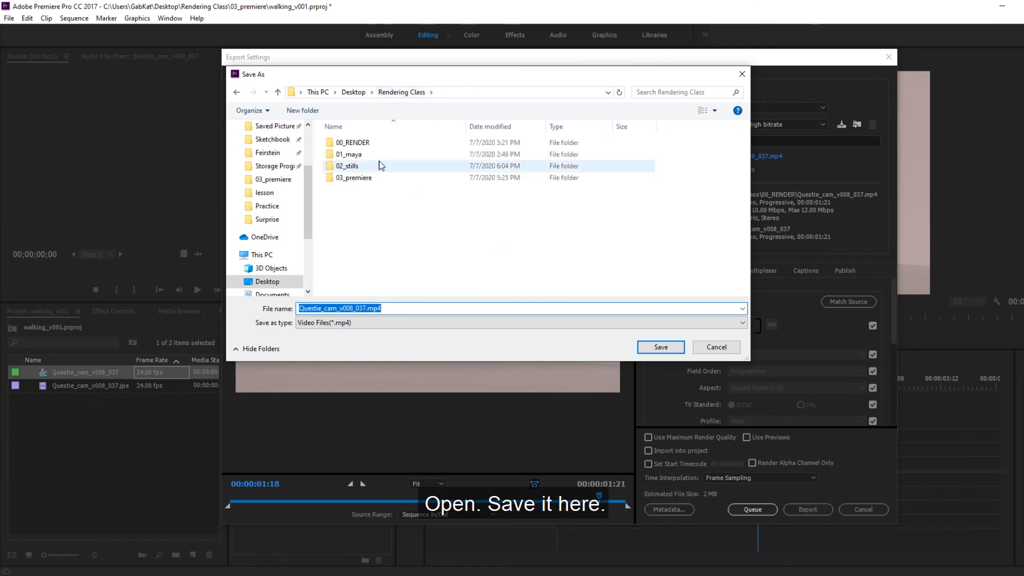
pyautogui.click(388, 145)
pyautogui.click(662, 348)
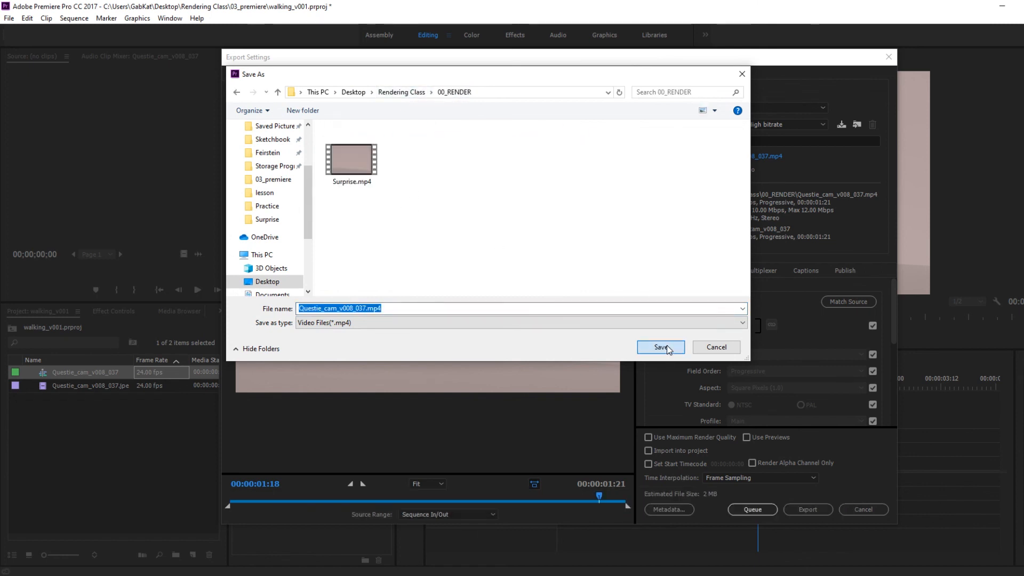
pyautogui.click(661, 349)
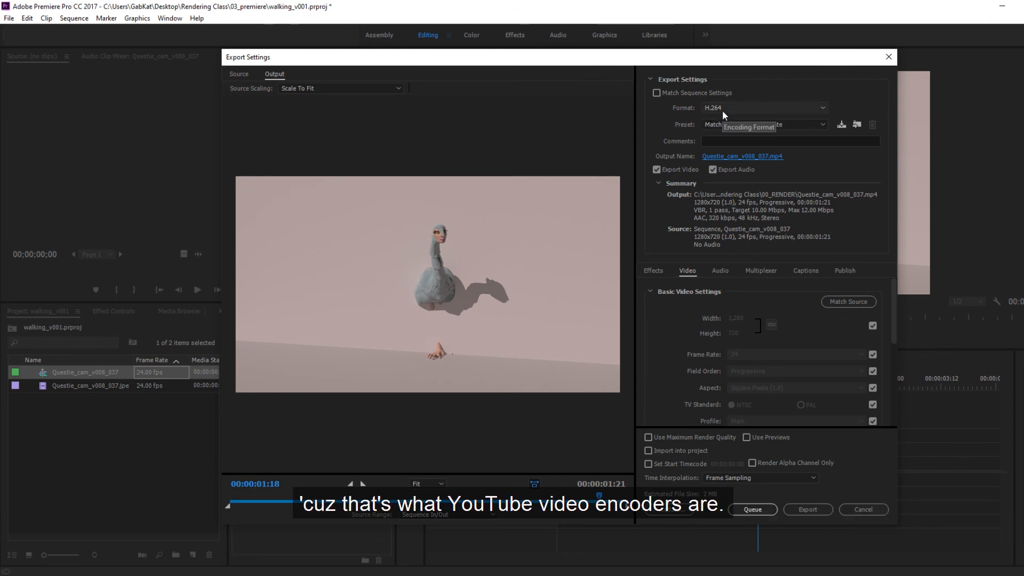
# - Try the MPEG4 and AVI export formats to compare their video settings, and set the format back to H.264
pyautogui.click(827, 108)
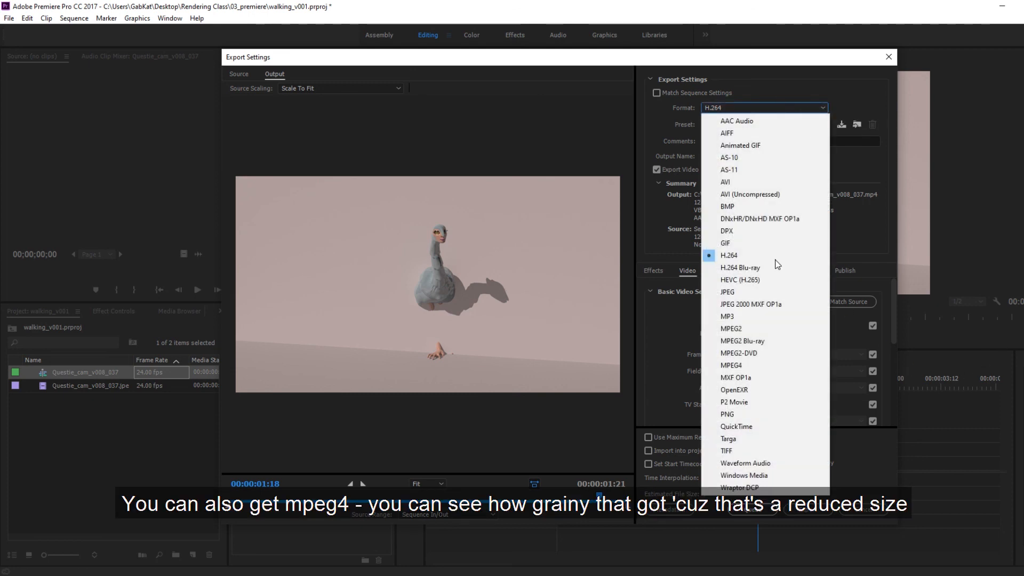
pyautogui.click(736, 365)
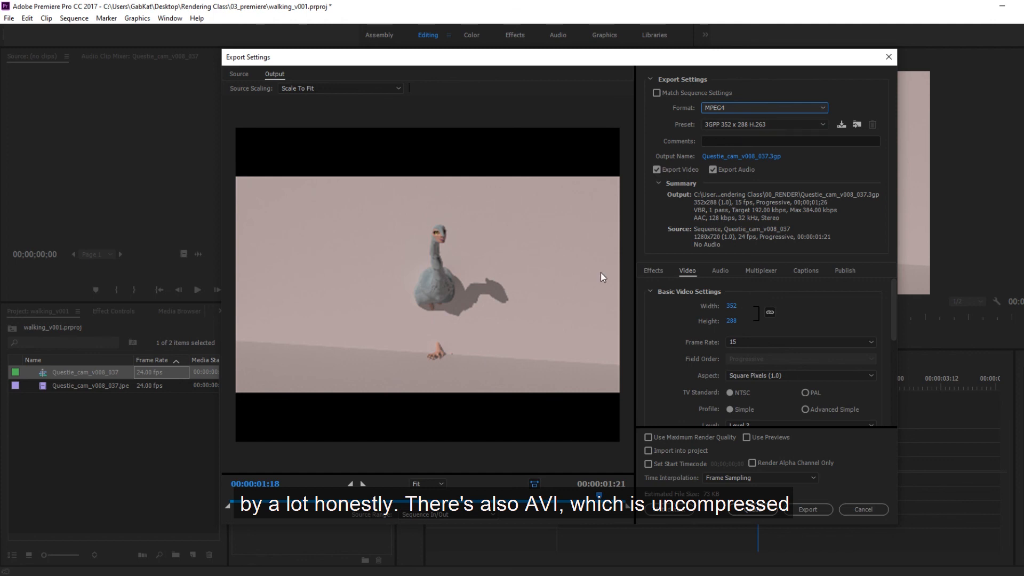
pyautogui.click(823, 109)
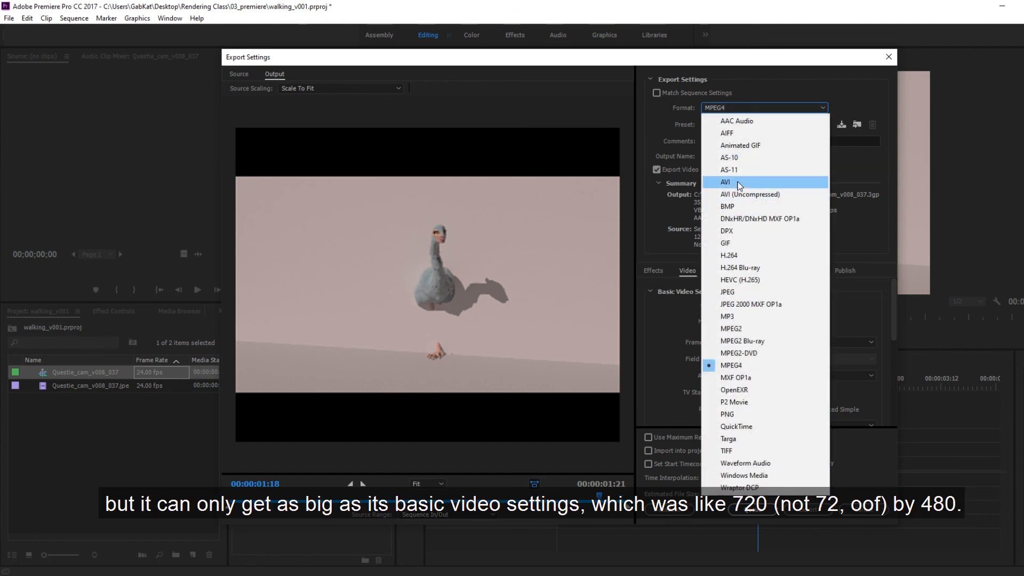
pyautogui.click(773, 182)
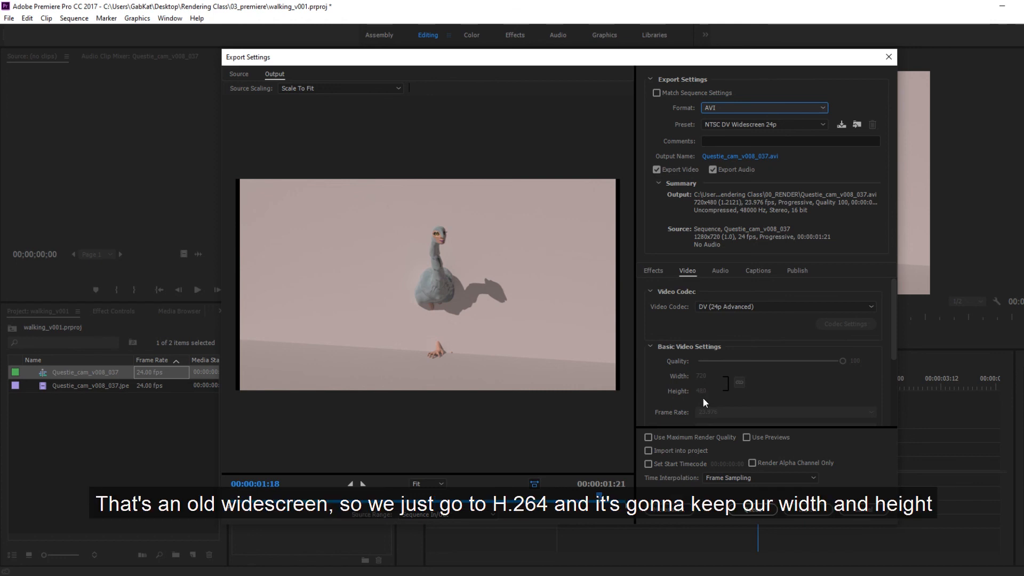
pyautogui.click(825, 108)
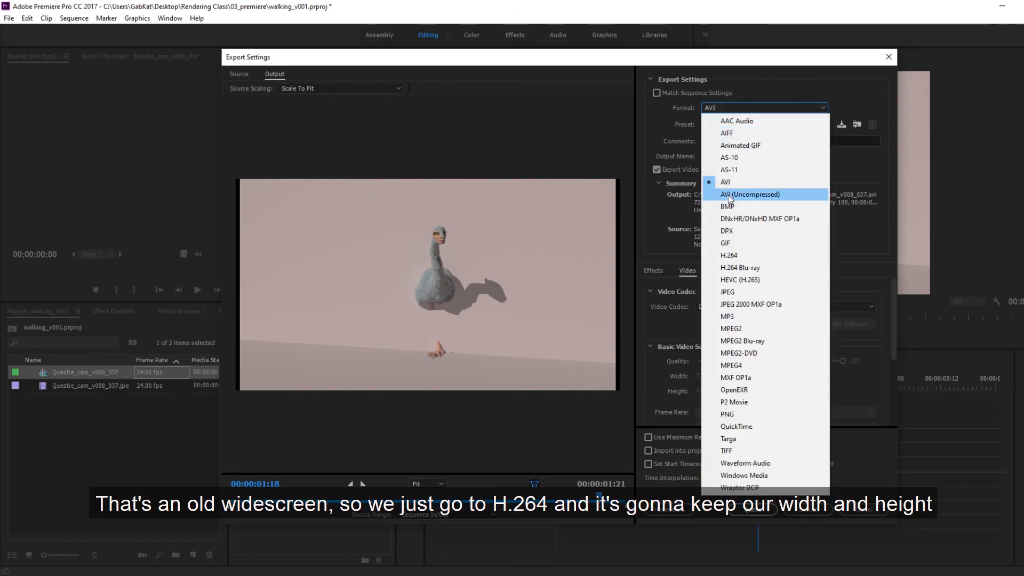
pyautogui.click(729, 255)
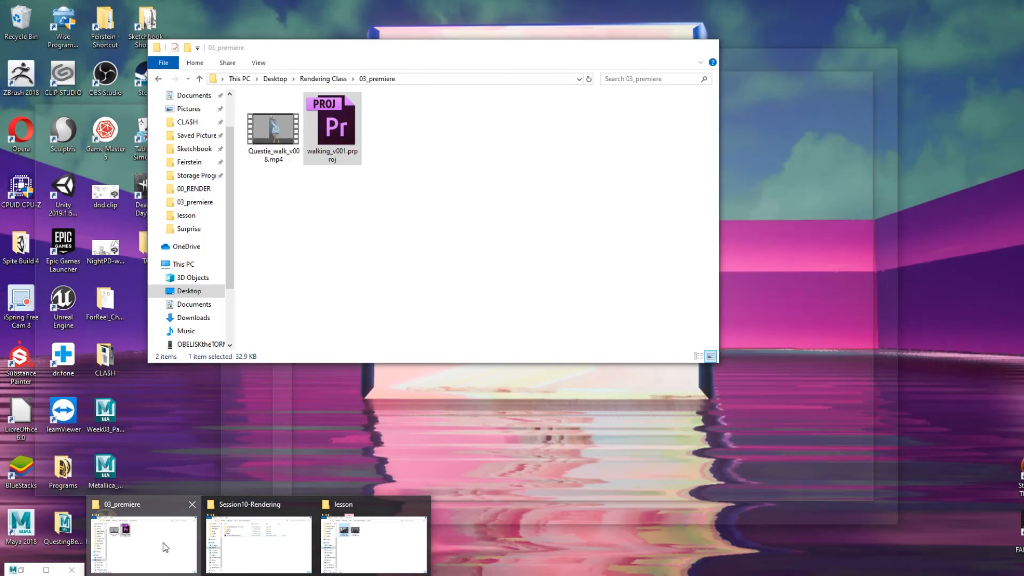
# - Switch to File Explorer, open Surprise.mp4 from Rendering Class\00_RENDER, and play the rendered video
pyautogui.click(166, 548)
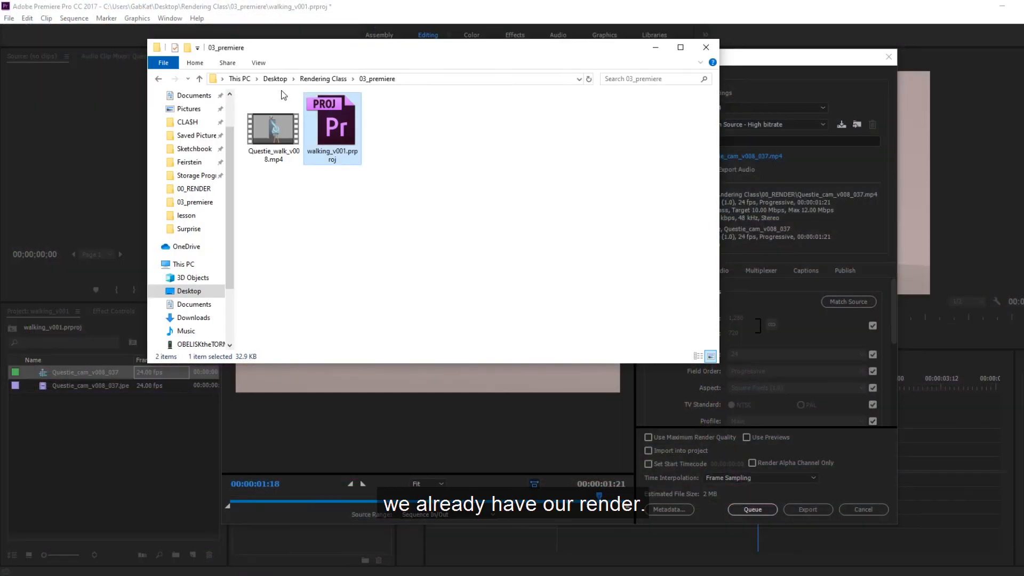
pyautogui.click(322, 80)
pyautogui.doubleClick(282, 118)
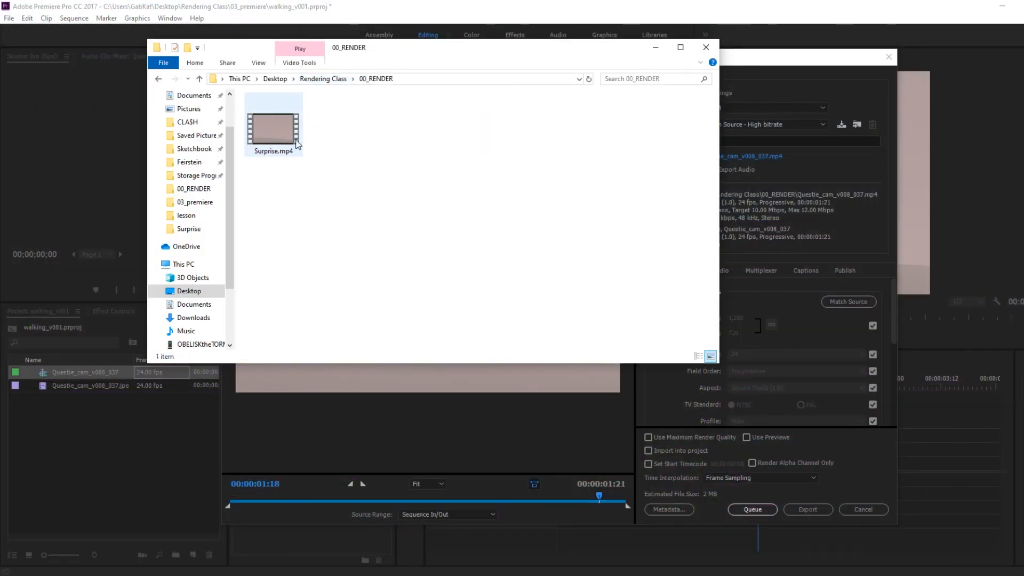
pyautogui.doubleClick(288, 145)
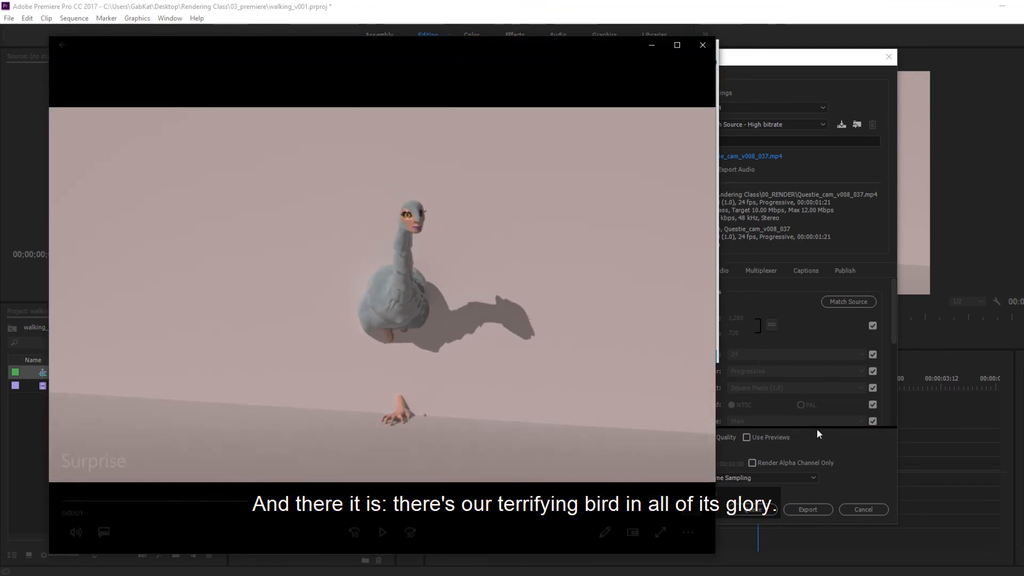
pyautogui.click(382, 532)
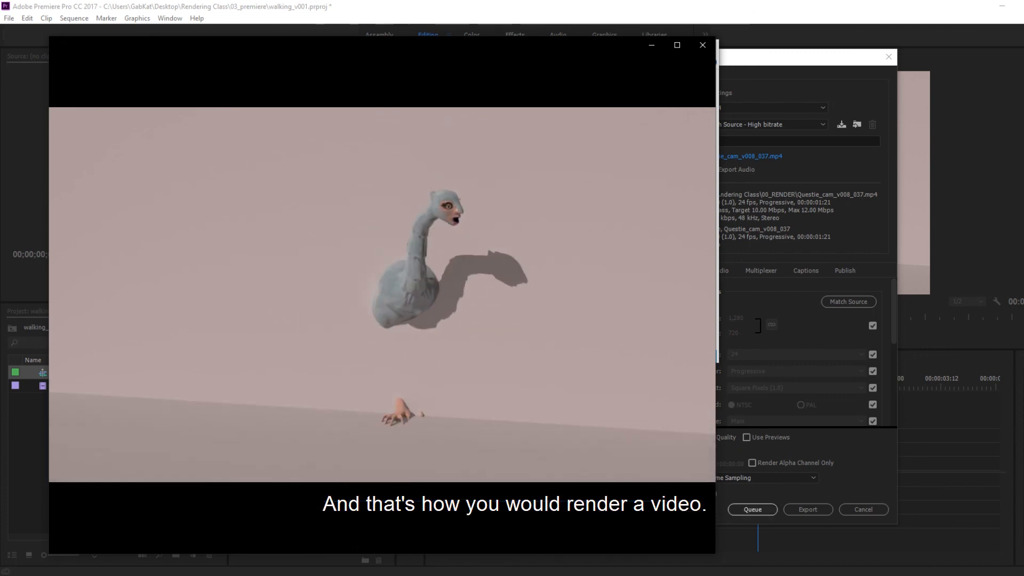